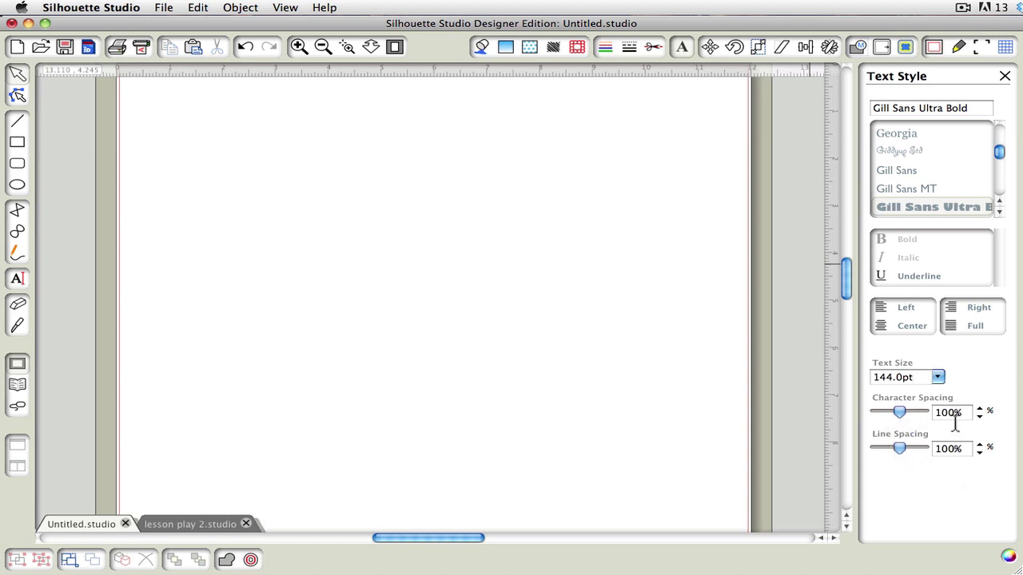
- Add a Gill Sans Ultra Bold text box near the page top reading '!!!!!'
left_click(26, 281)
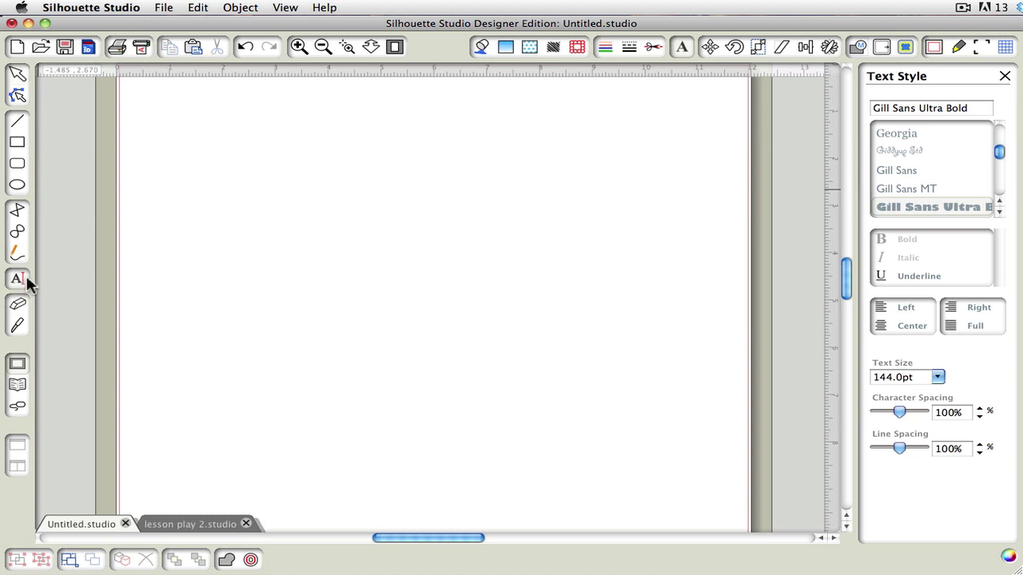
left_click(322, 229)
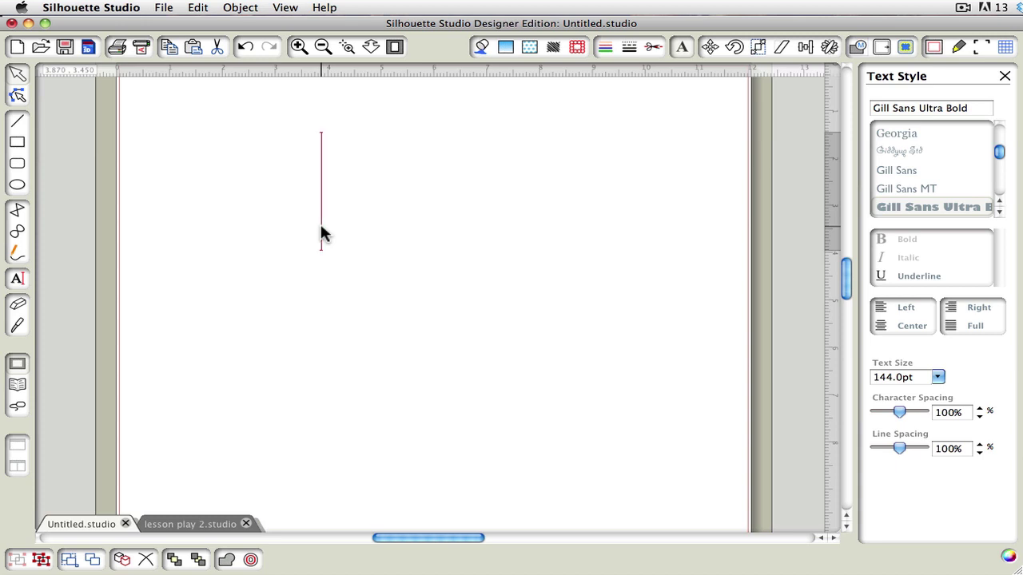
type("!!!!!")
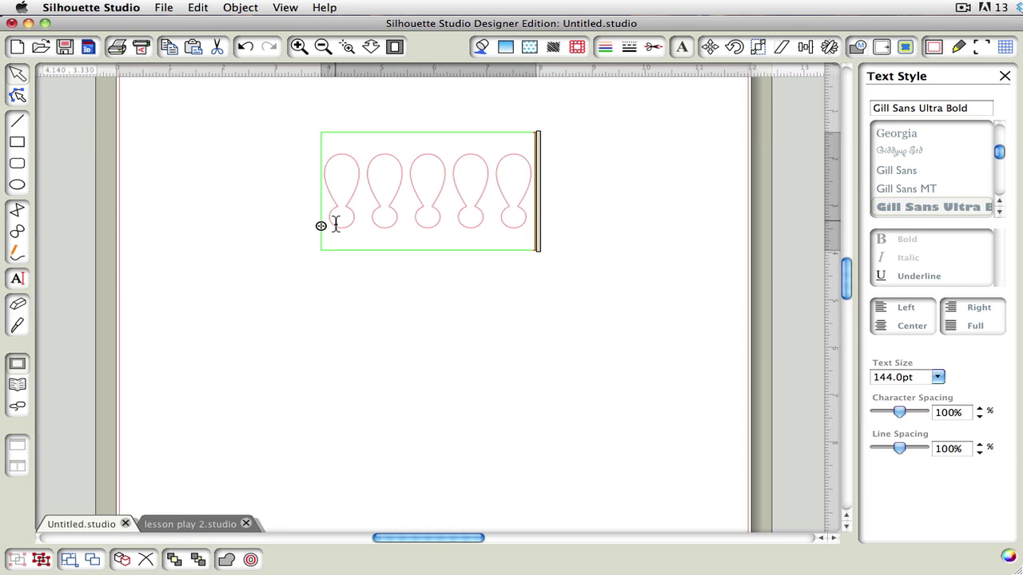
- Draw a small circle below the '!!!!!' text and attach the text onto the circle's path
left_click(17, 187)
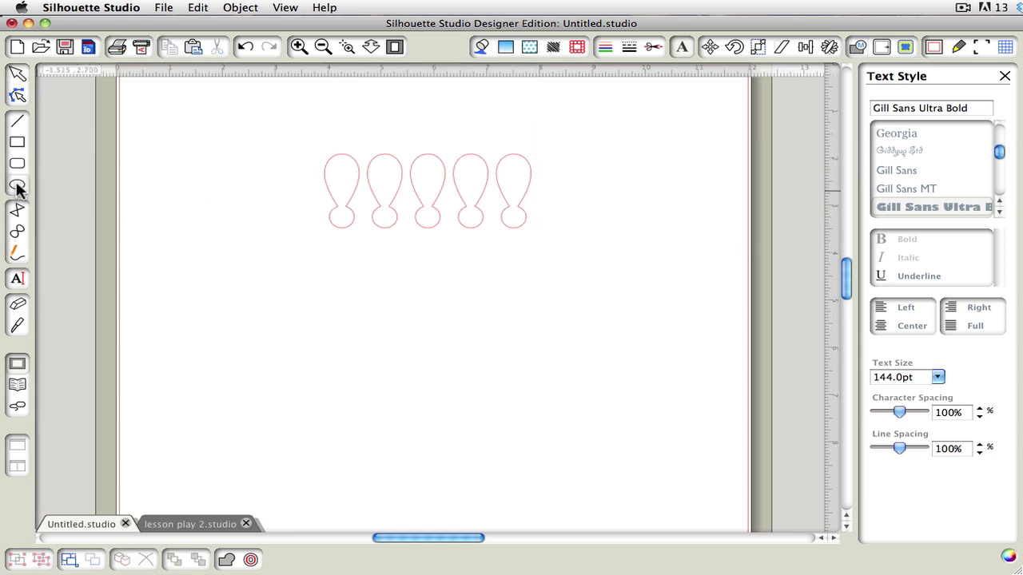
left_click_drag(328, 207, 427, 305)
double_click(339, 211)
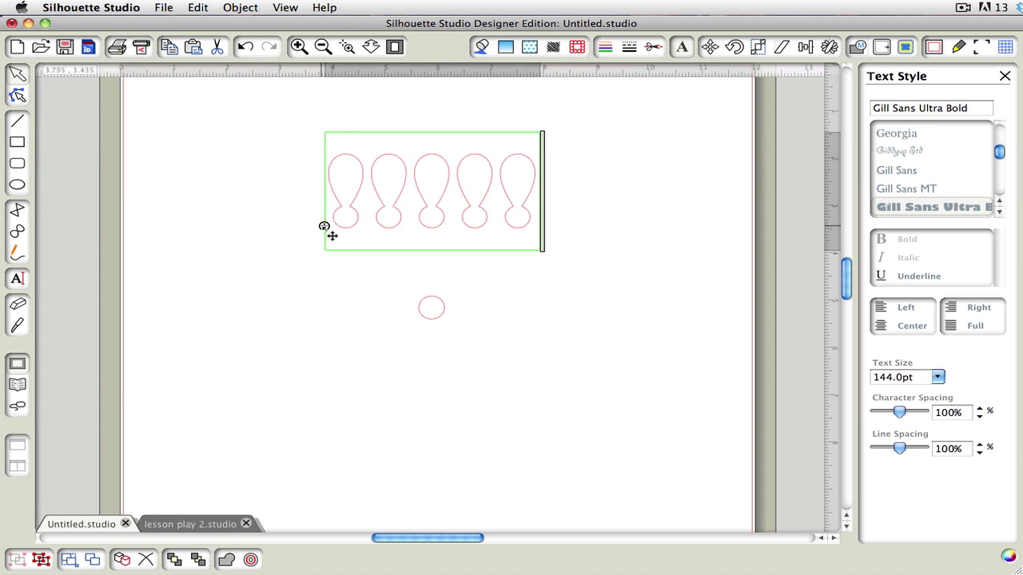
left_click_drag(332, 236, 365, 260)
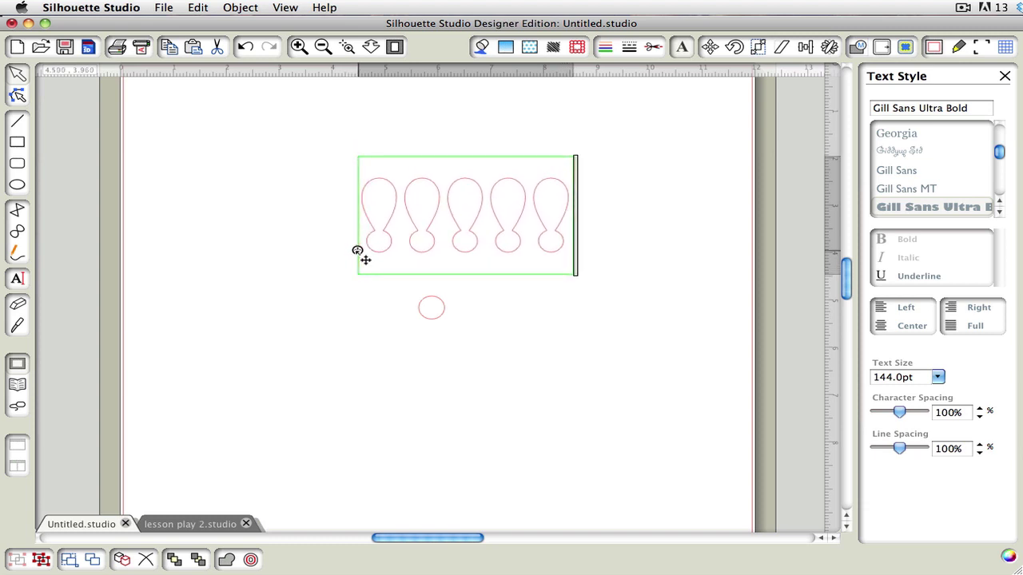
left_click_drag(365, 260, 418, 303)
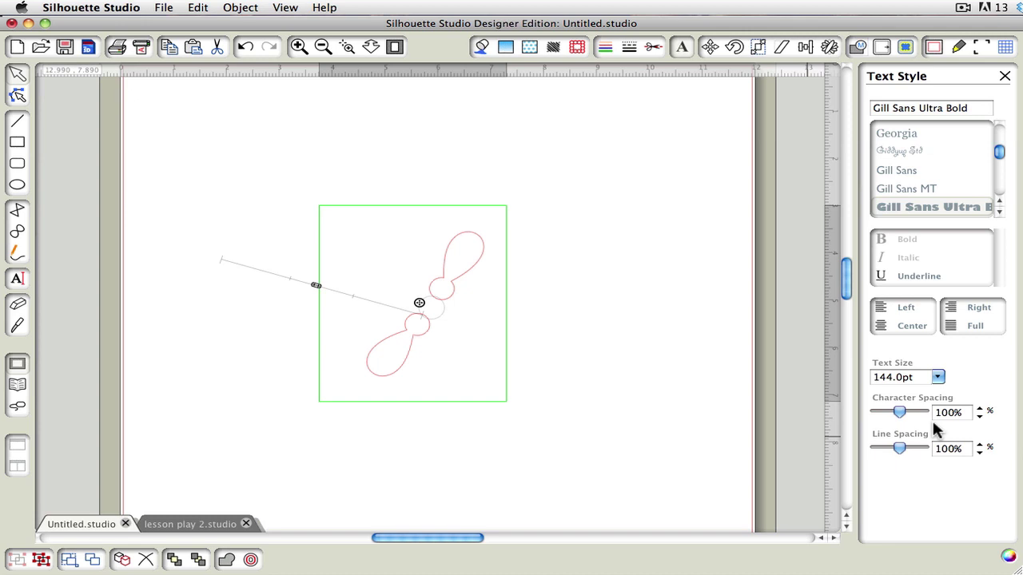
- Set character spacing to 37% and slide the text start so the five petals are even
left_click_drag(902, 414, 886, 414)
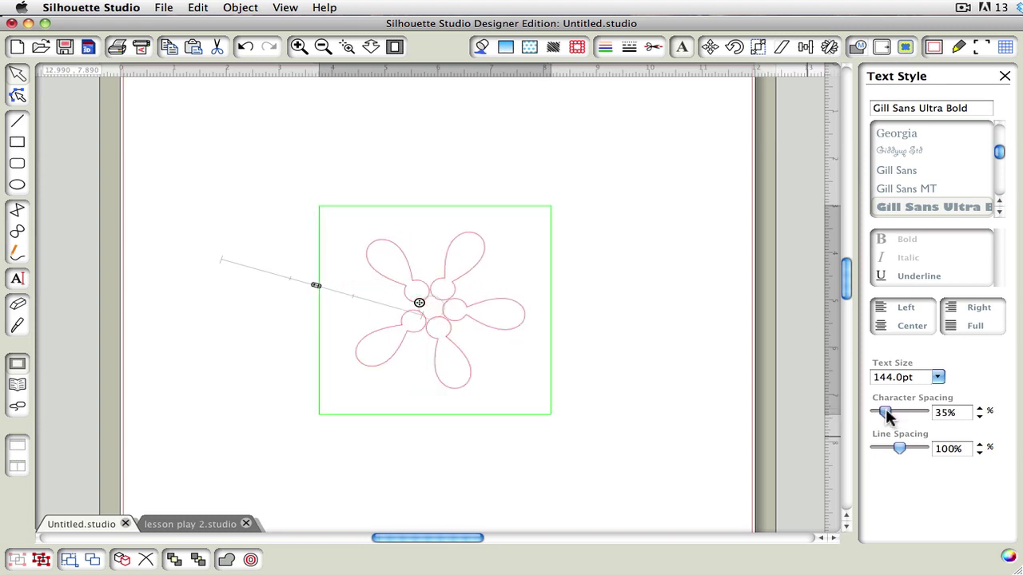
left_click(945, 412)
type("36")
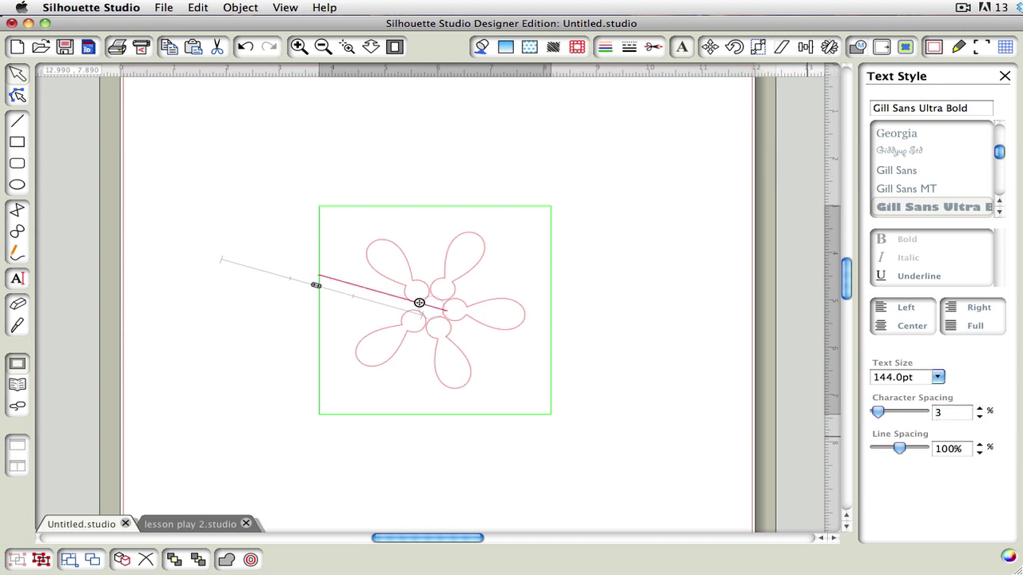
key("Tab")
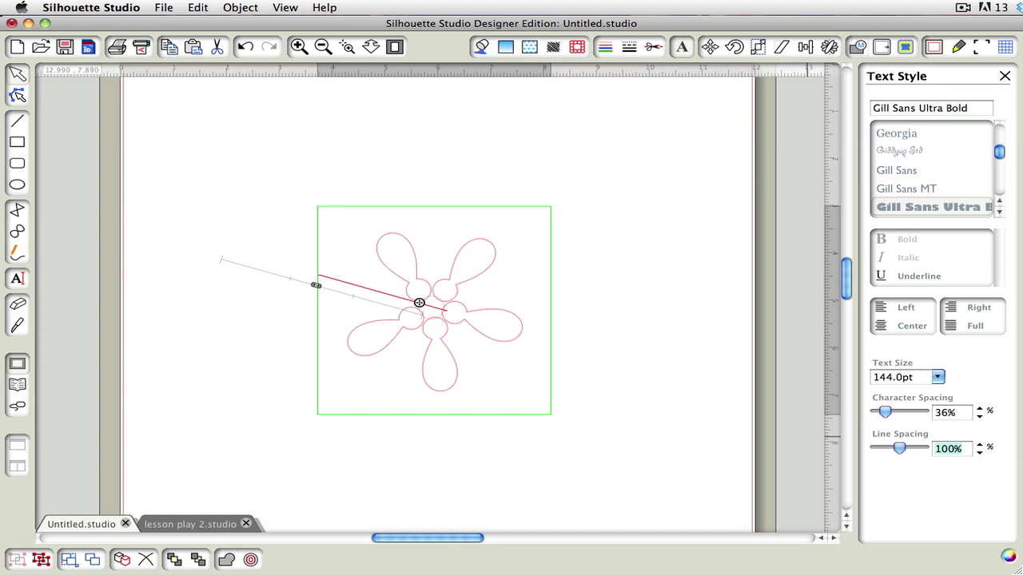
left_click(945, 414)
type("37")
key("Tab")
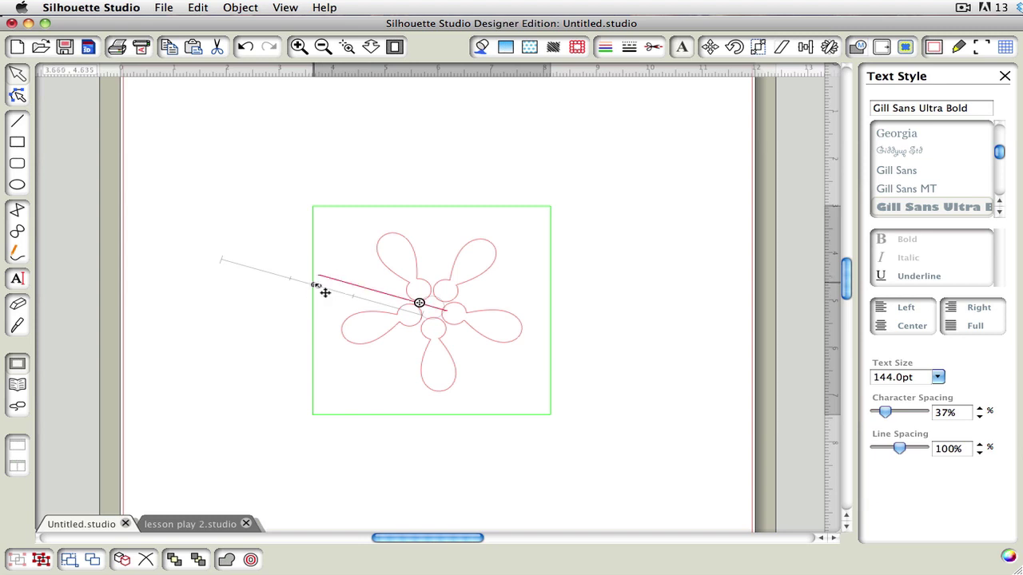
mouse_move(326, 294)
left_mouse_down()
mouse_move(343, 315)
mouse_move(334, 309)
left_mouse_up()
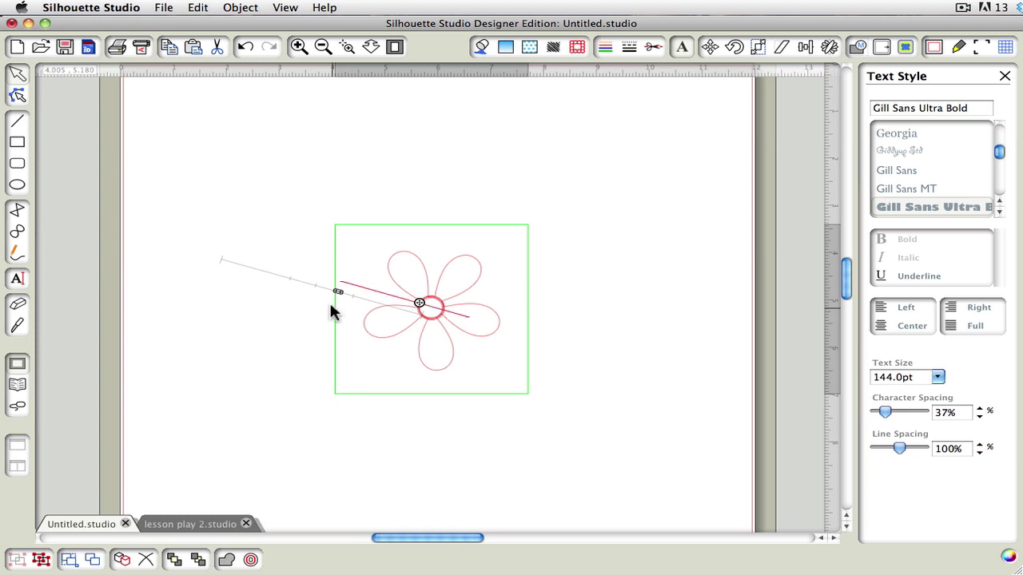
- Select the exclamation flower and centre circle together, weld them, then undo to correct the result
left_click(608, 212)
left_click_drag(605, 187, 352, 376)
right_click(474, 272)
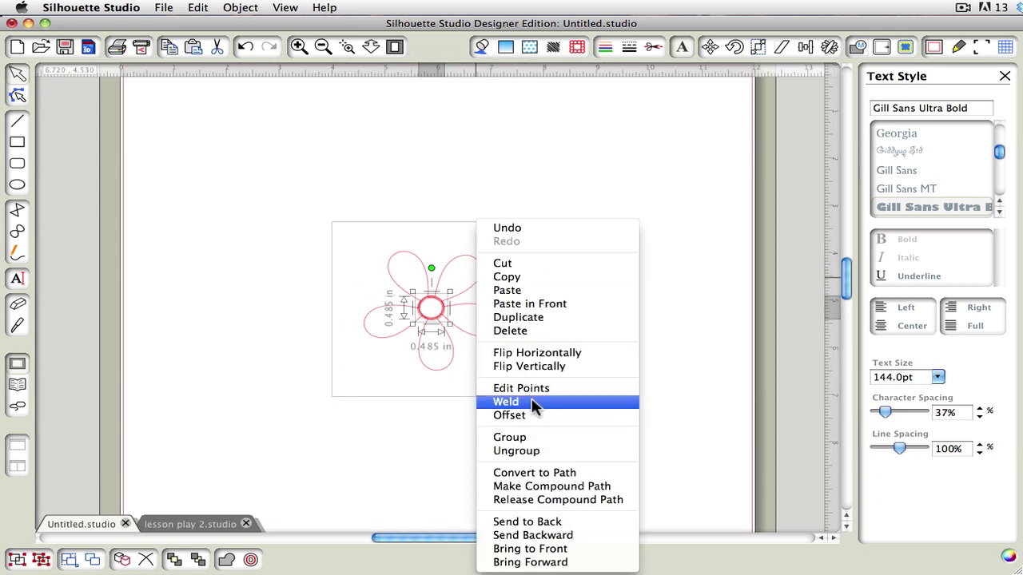
left_click(529, 402)
key("super+z")
key("super+z")
key("super+z")
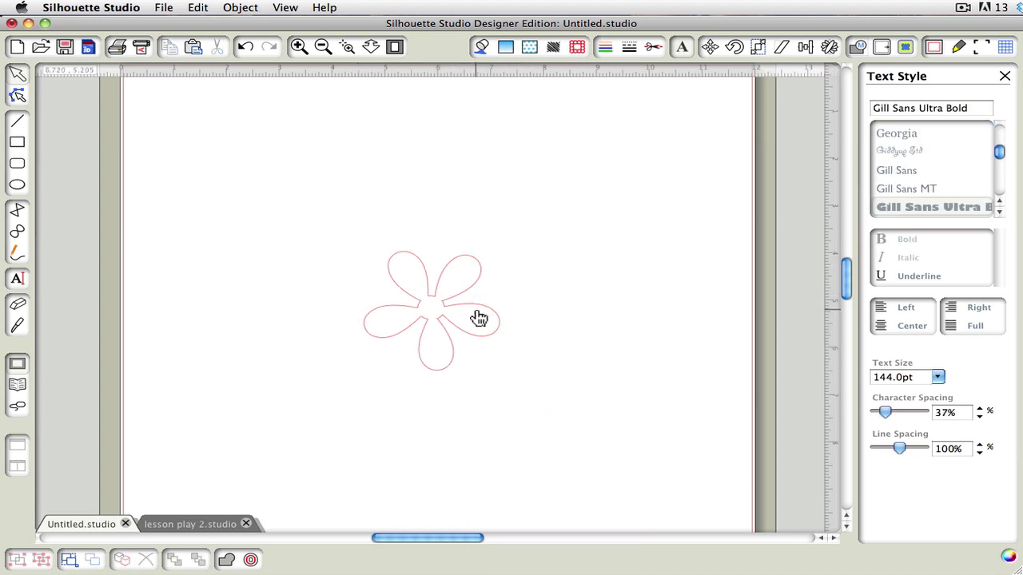
key("super+z")
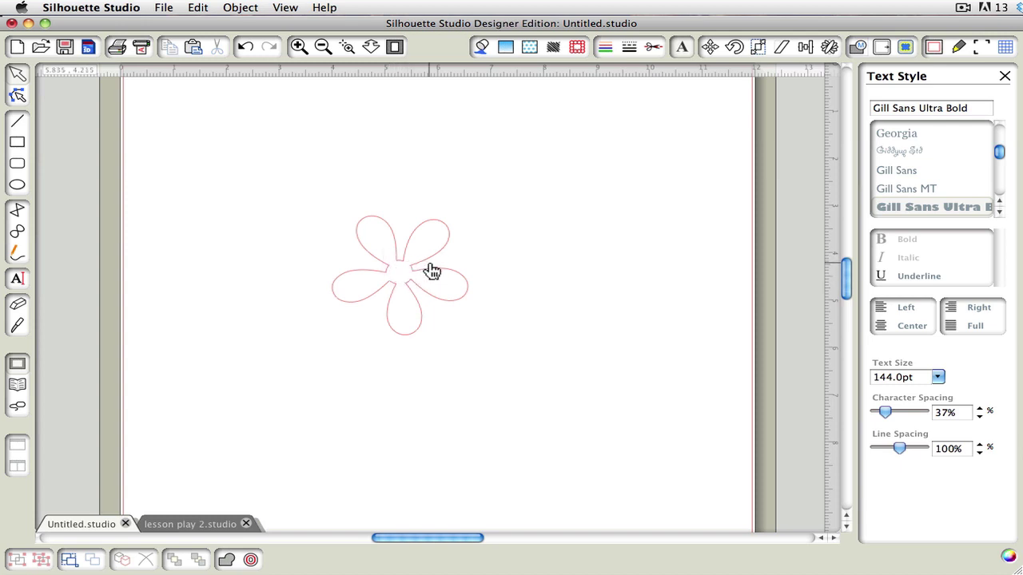
key("super+z")
- Move the flower to the page's lower right and set the text font to Franklin Gothic Heavy
left_click_drag(389, 229, 676, 423)
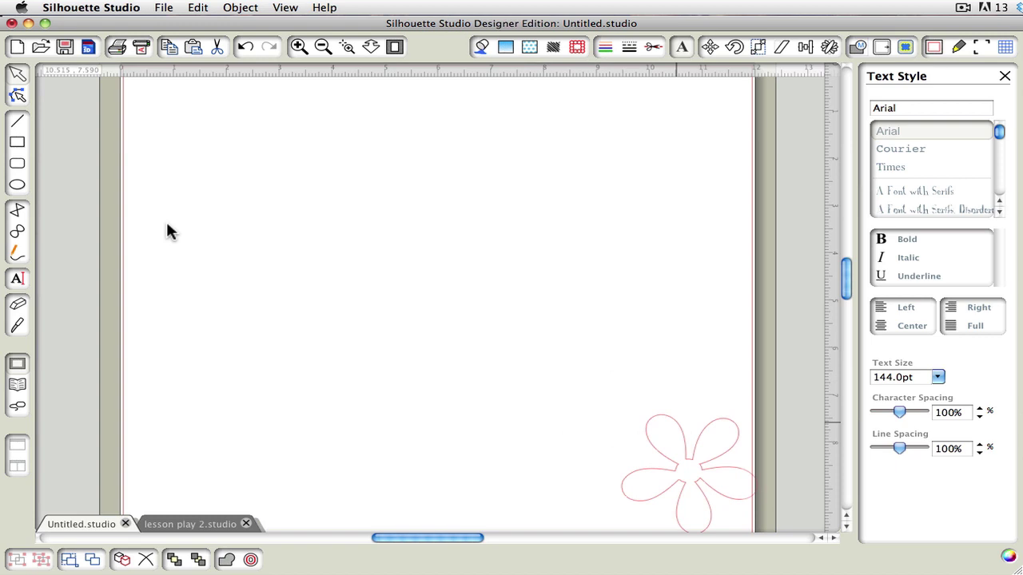
left_click(17, 278)
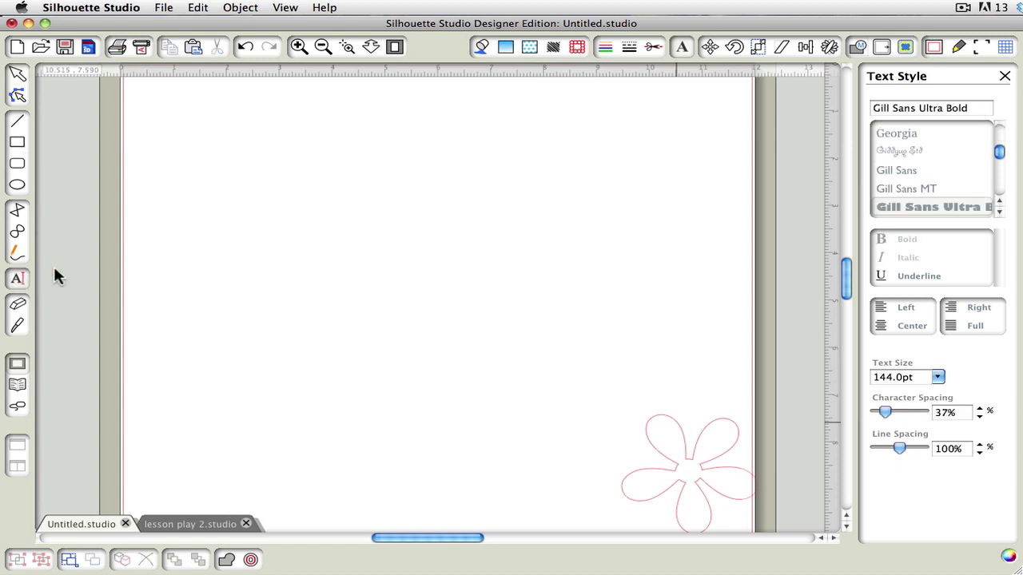
left_click(904, 111)
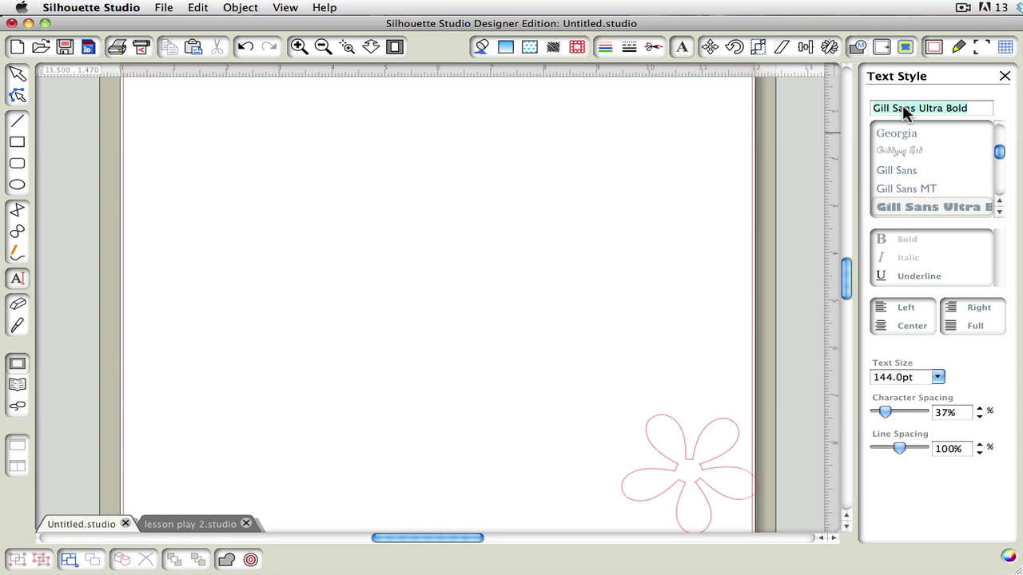
type("Franklin Gothic Book")
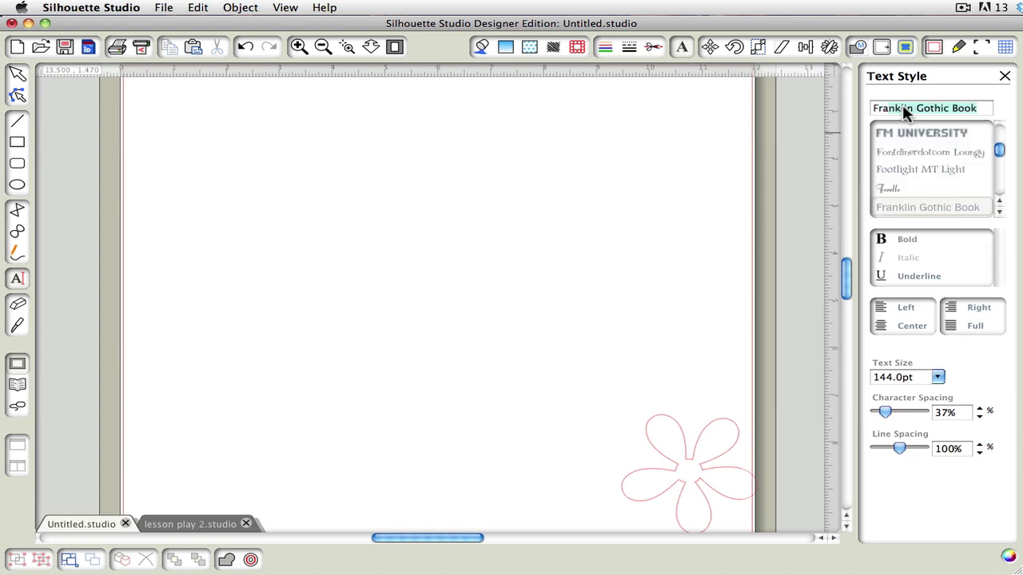
left_click(999, 212)
left_click(999, 214)
left_click(999, 214)
left_click(999, 214)
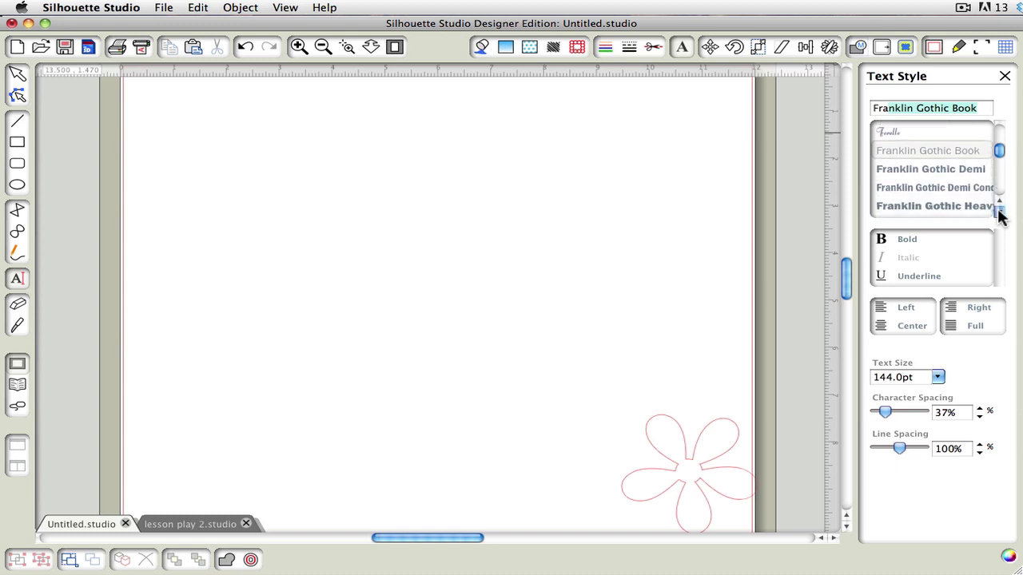
left_click(999, 214)
left_click(975, 204)
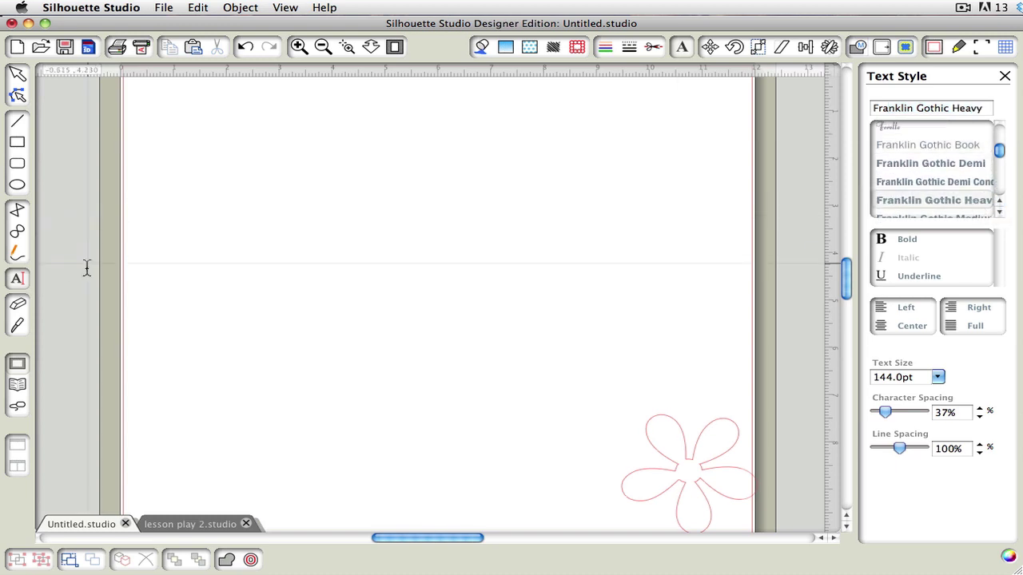
- Type a row of thirteen exclamation points near the top left and widen their spacing to 50%
left_click(217, 191)
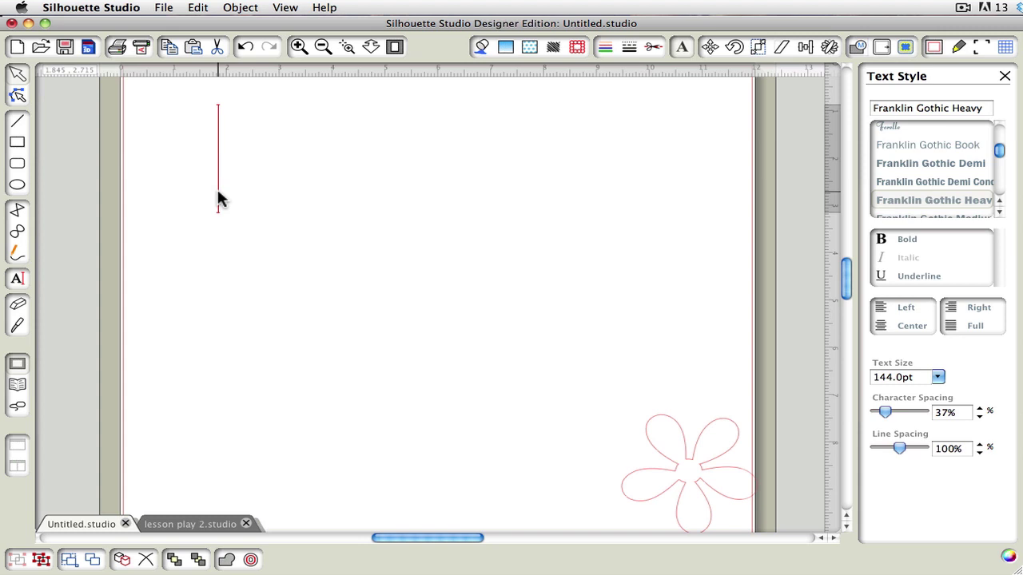
type("!!!!!!!!!!")
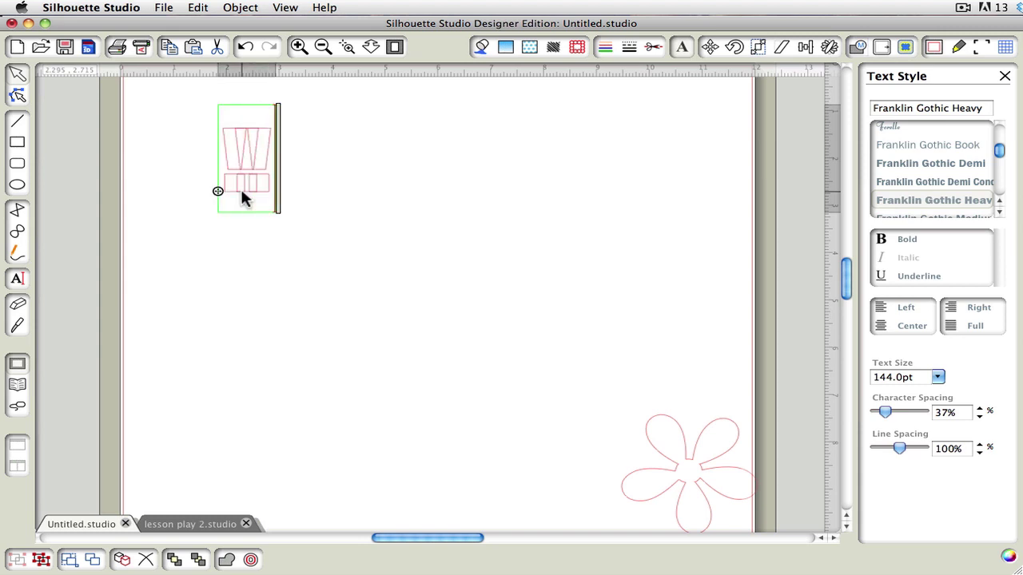
type("!")
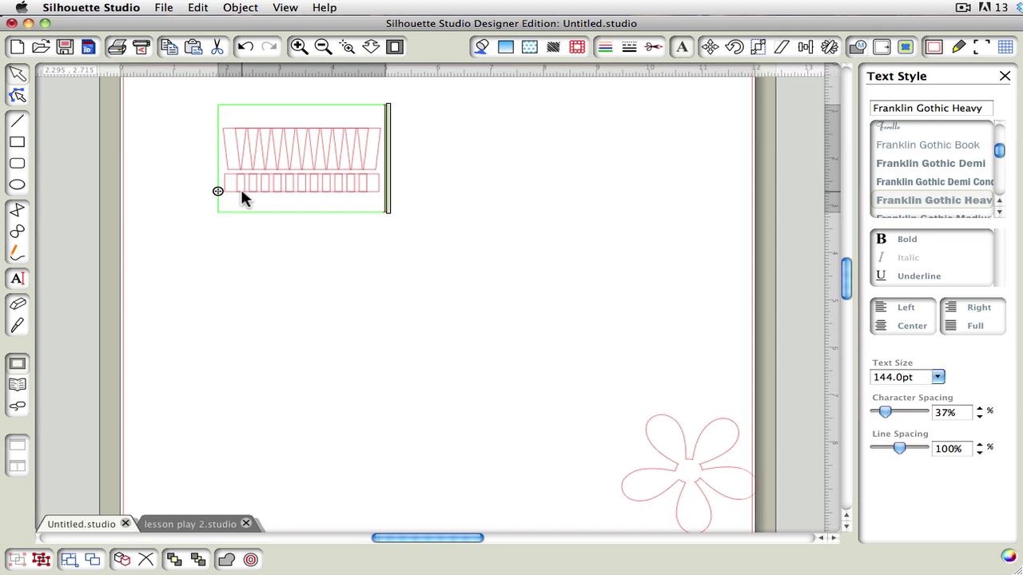
type("!!")
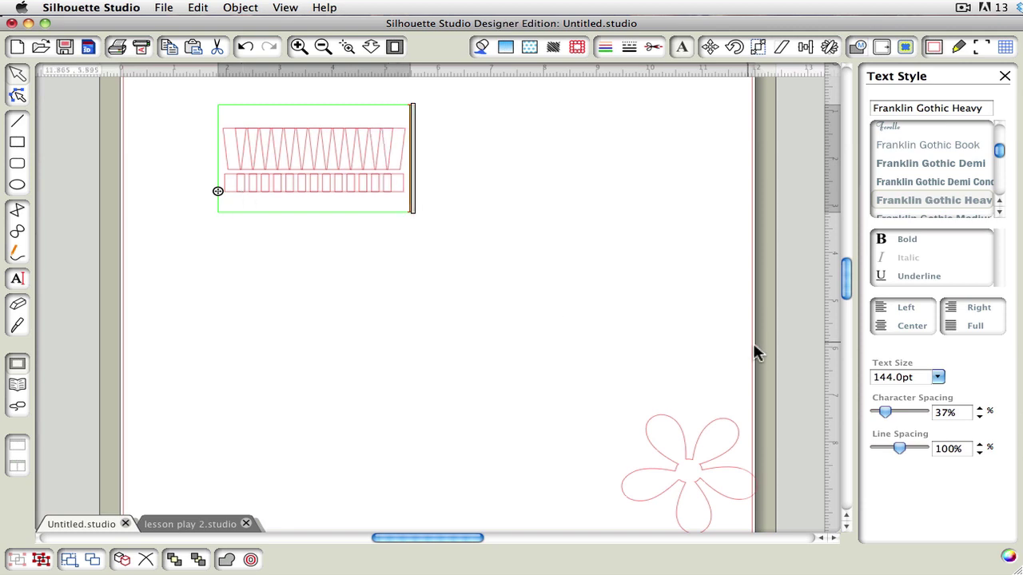
left_click_drag(882, 411, 888, 409)
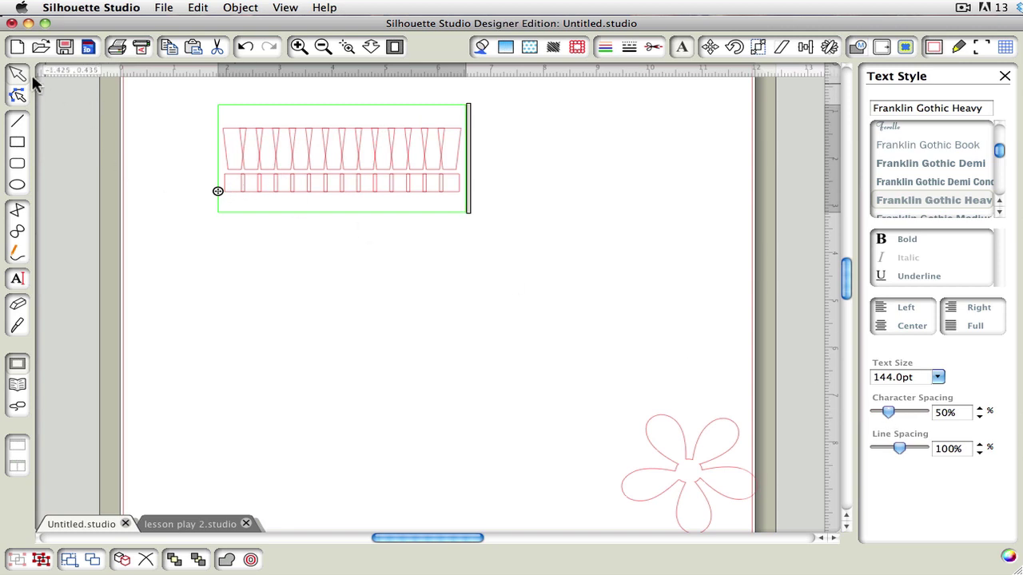
- Draw a 1.340 in circle below the row and attach the Franklin Gothic Heavy text to it as a ring
left_click(19, 187)
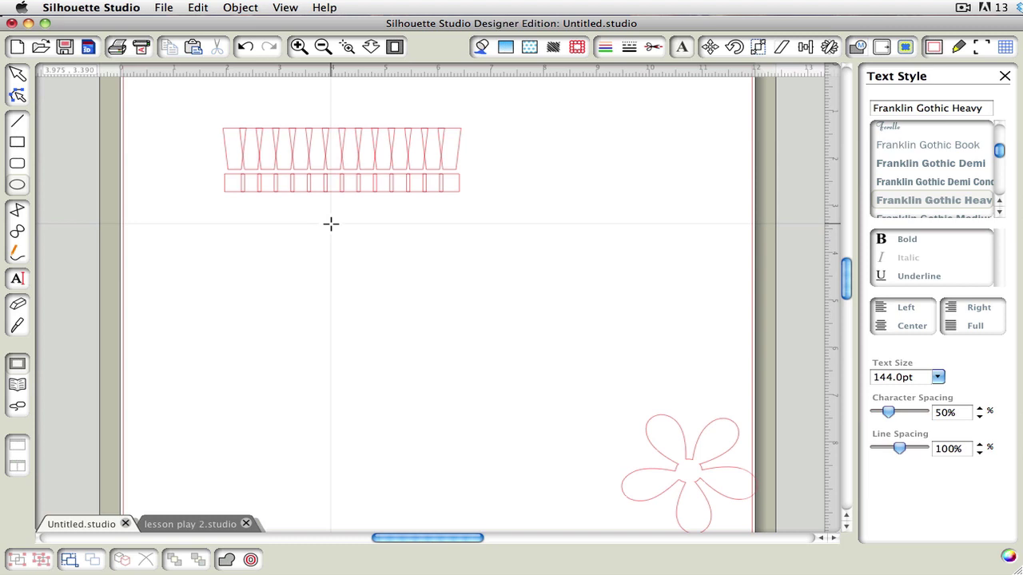
left_click_drag(331, 222, 395, 296)
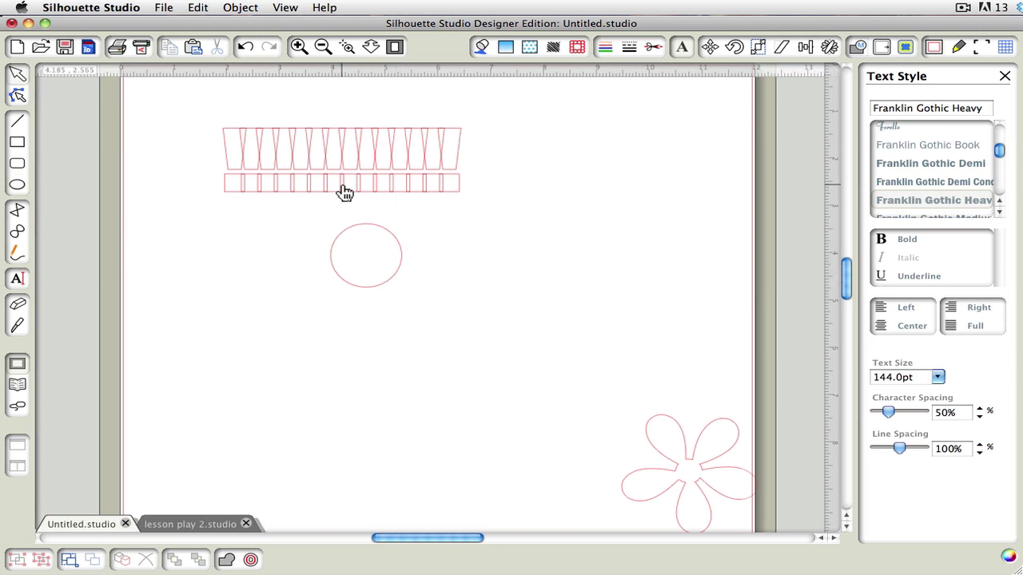
left_click(231, 174)
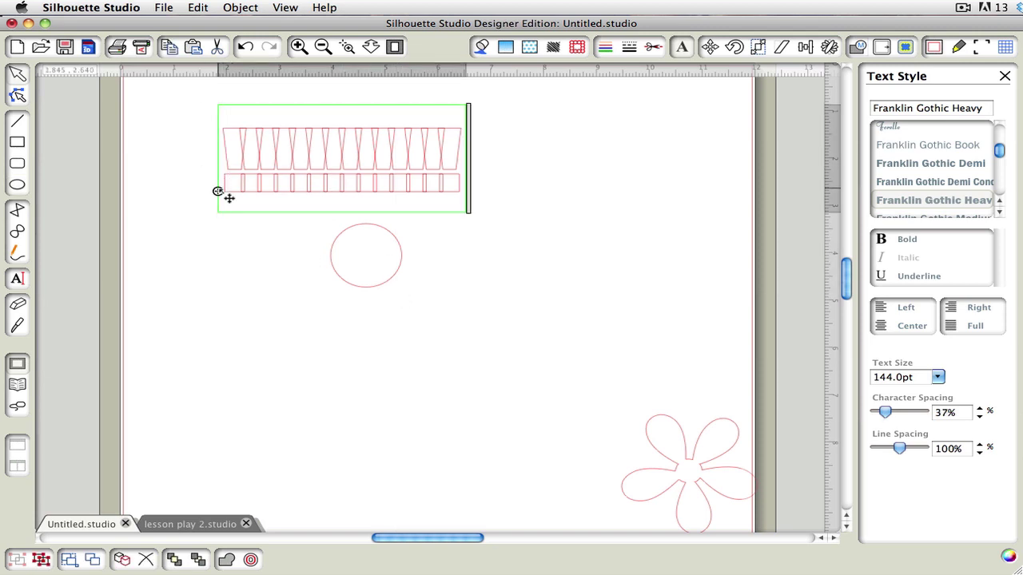
left_click_drag(228, 198, 331, 248)
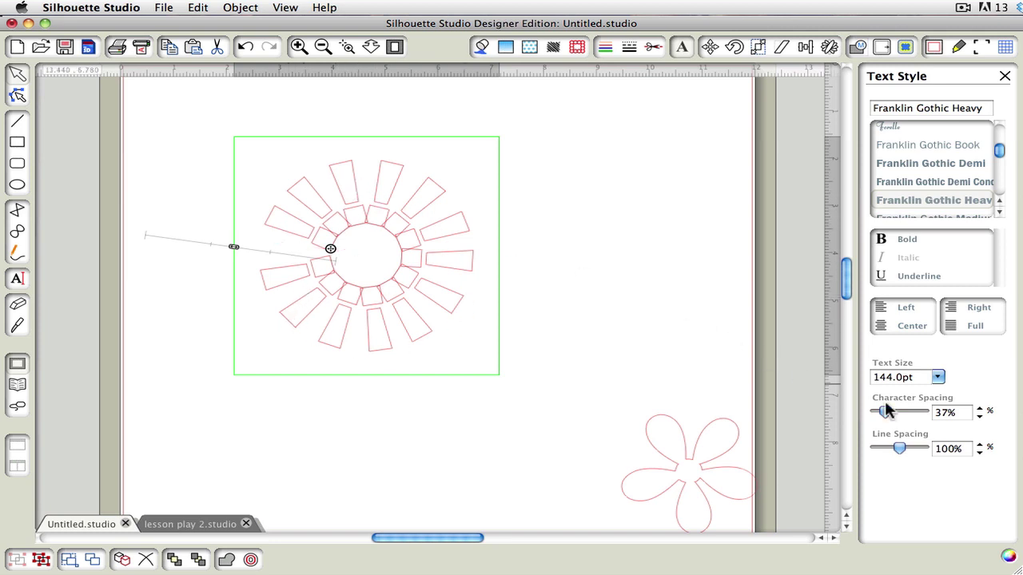
- Adjust the ring's character spacing back toward 40% and insert 'III' into the ring text
left_click_drag(885, 412, 889, 415)
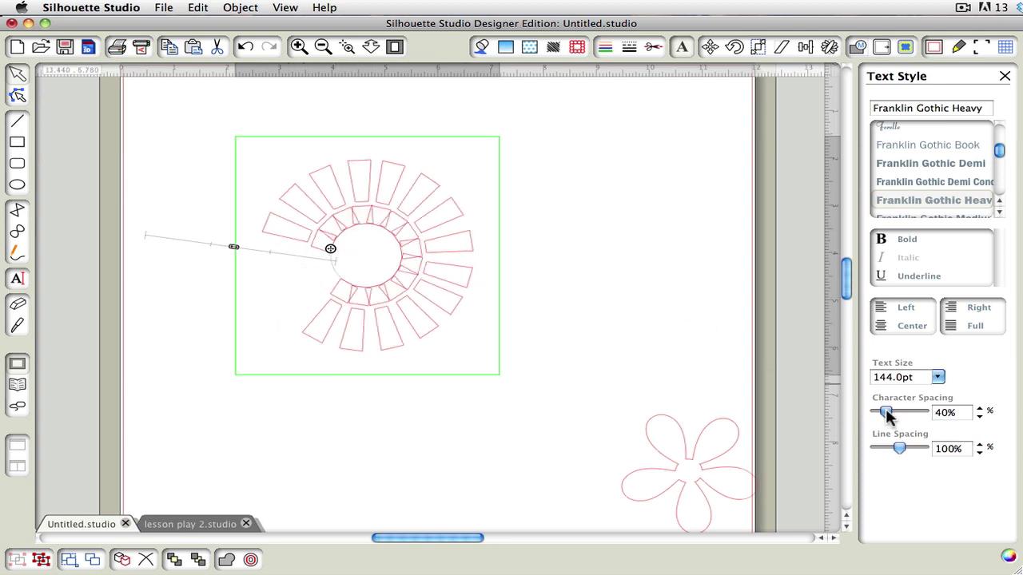
left_click(980, 417)
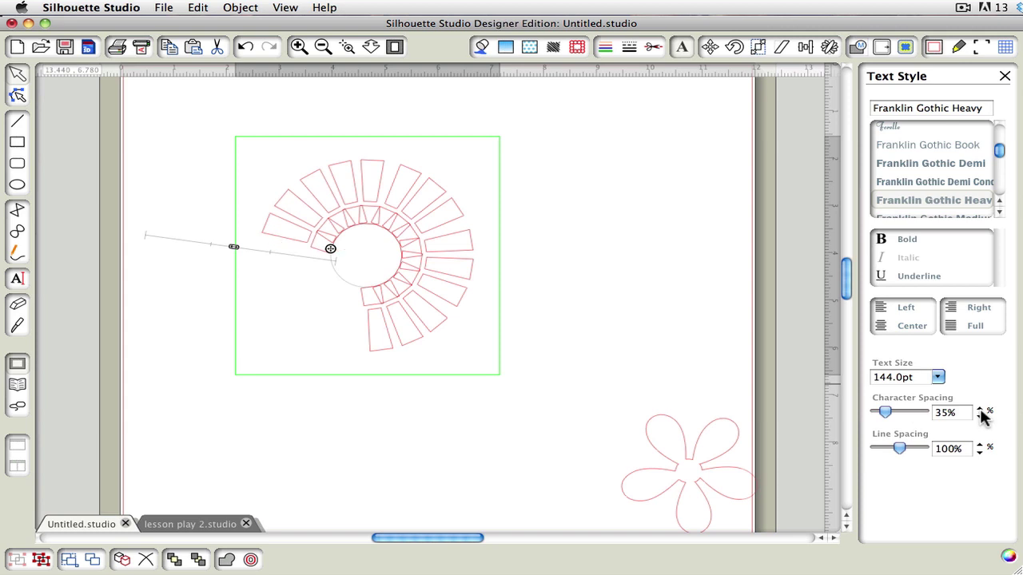
left_click(981, 409)
left_click(981, 409)
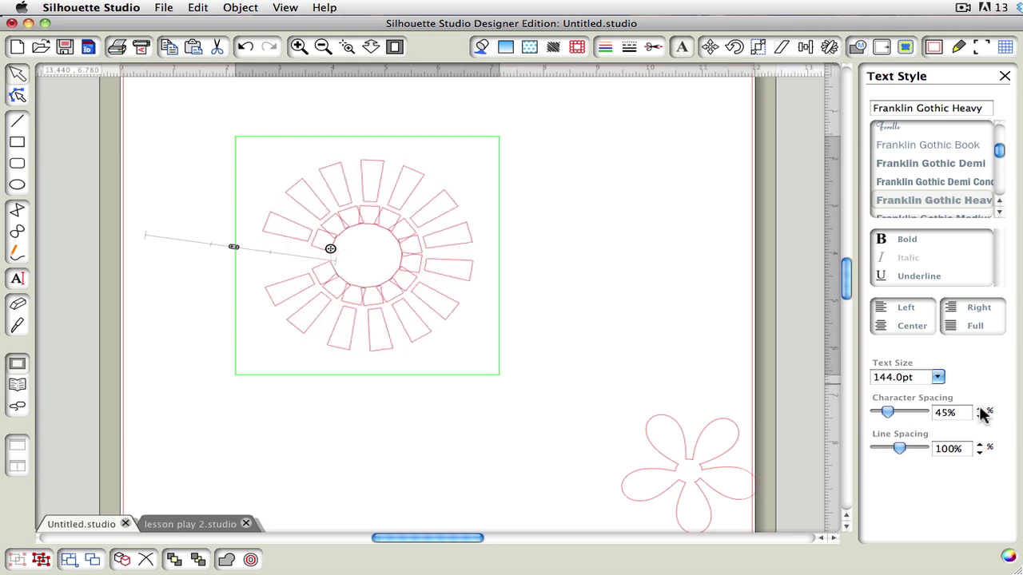
left_click(980, 409)
left_click(981, 410)
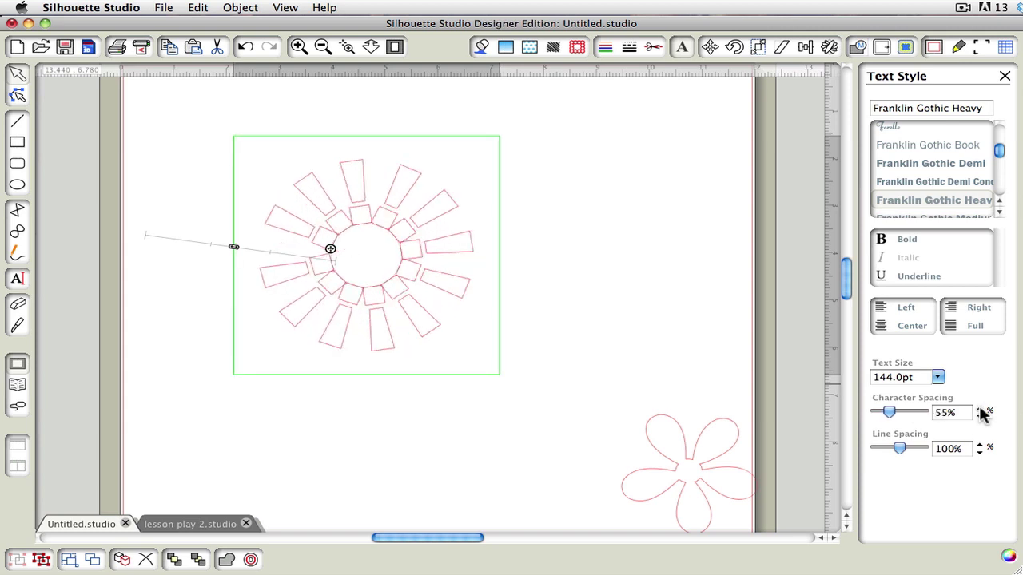
left_click(981, 419)
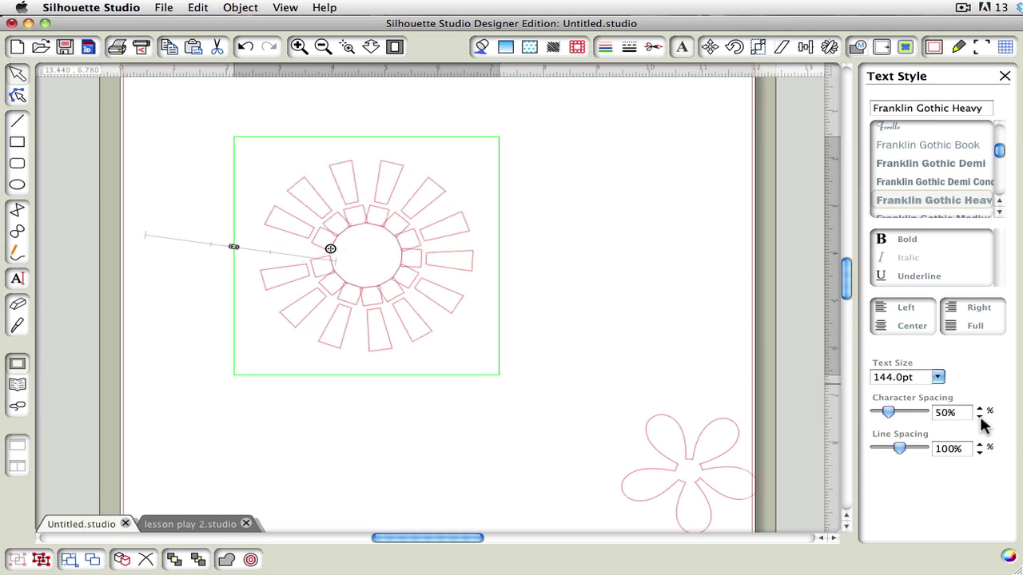
left_click(981, 418)
left_click(980, 419)
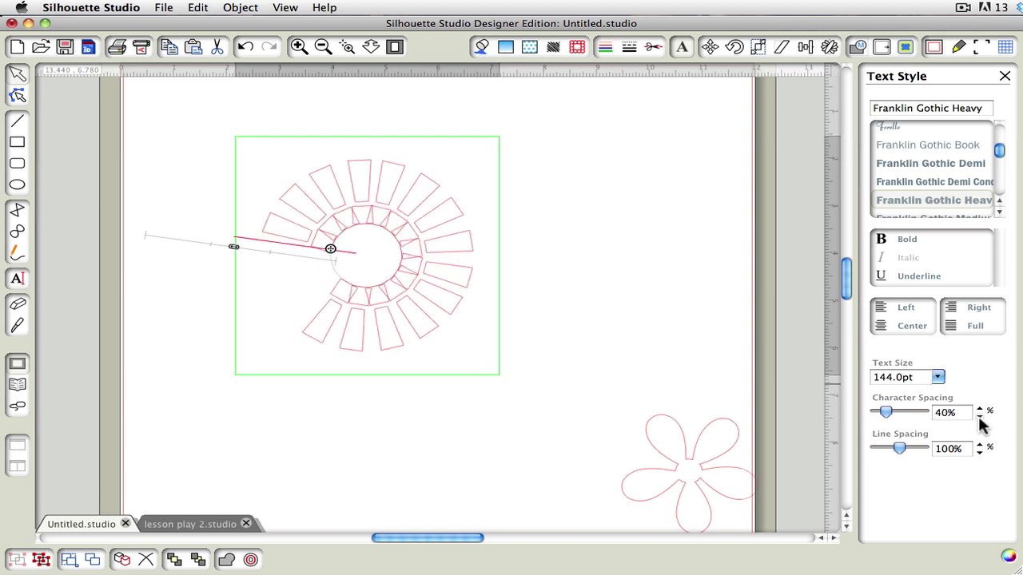
left_click(401, 198)
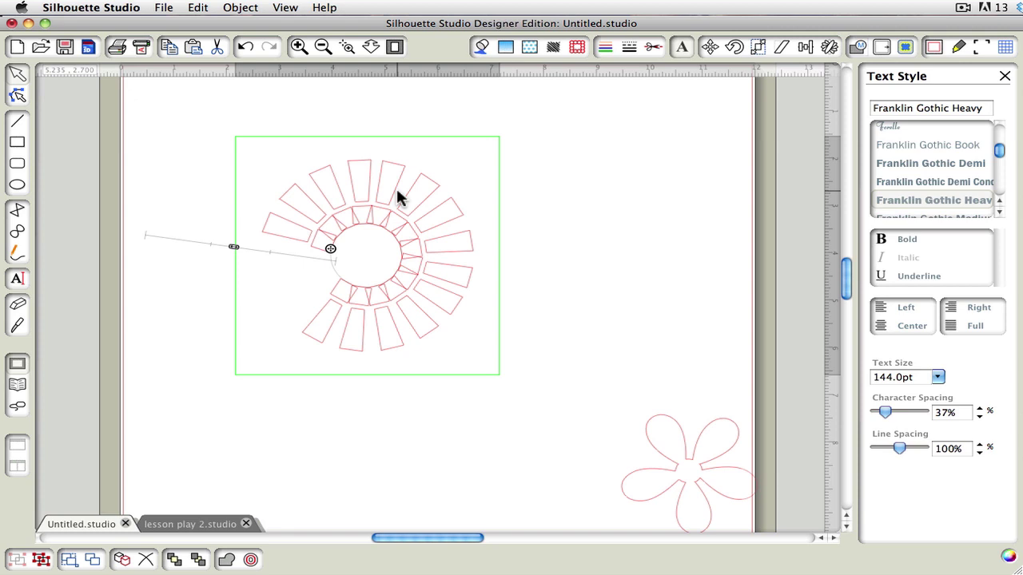
type("IIIII")
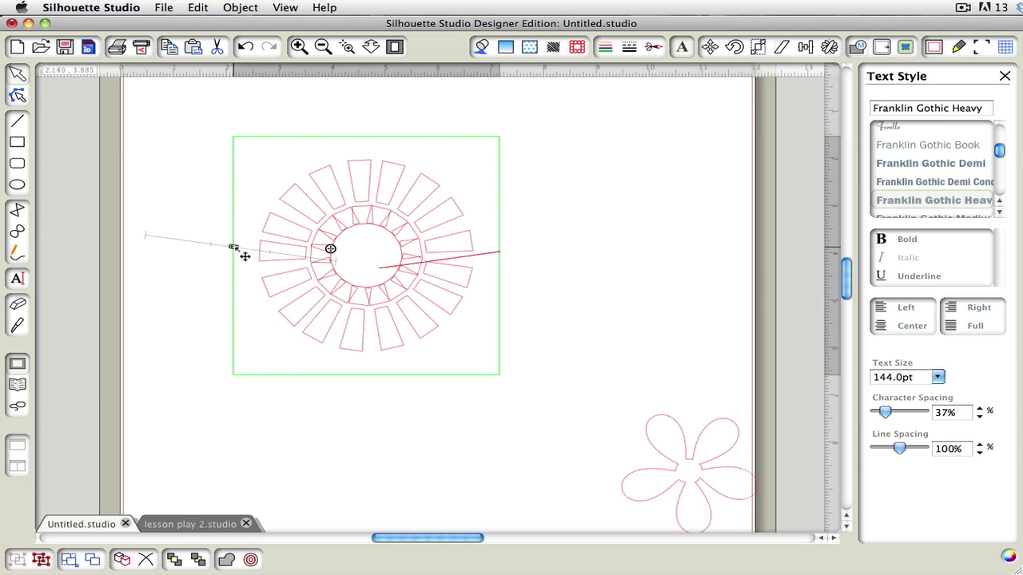
- Shrink the ring's circle path and retune spacing (36%, then 39–40%) until the ring closes evenly
mouse_move(244, 255)
left_mouse_down()
mouse_move(271, 265)
mouse_move(260, 265)
left_mouse_up()
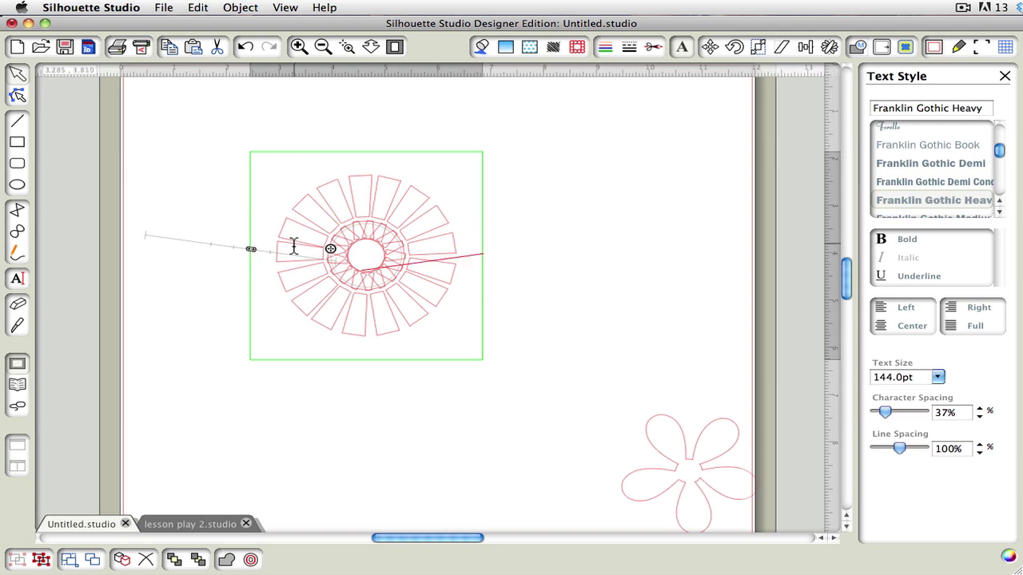
left_click(944, 413)
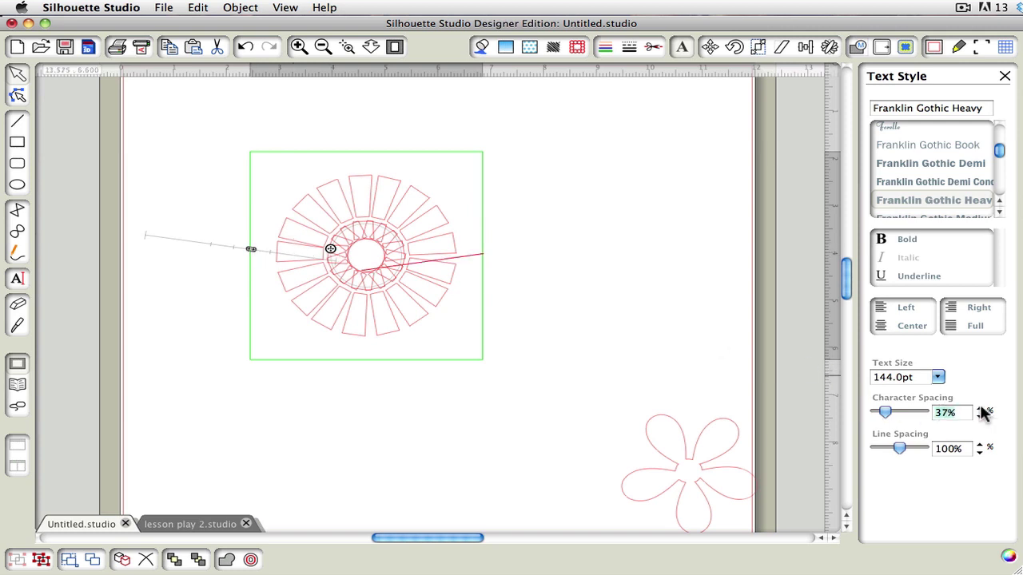
type("36")
key("Tab")
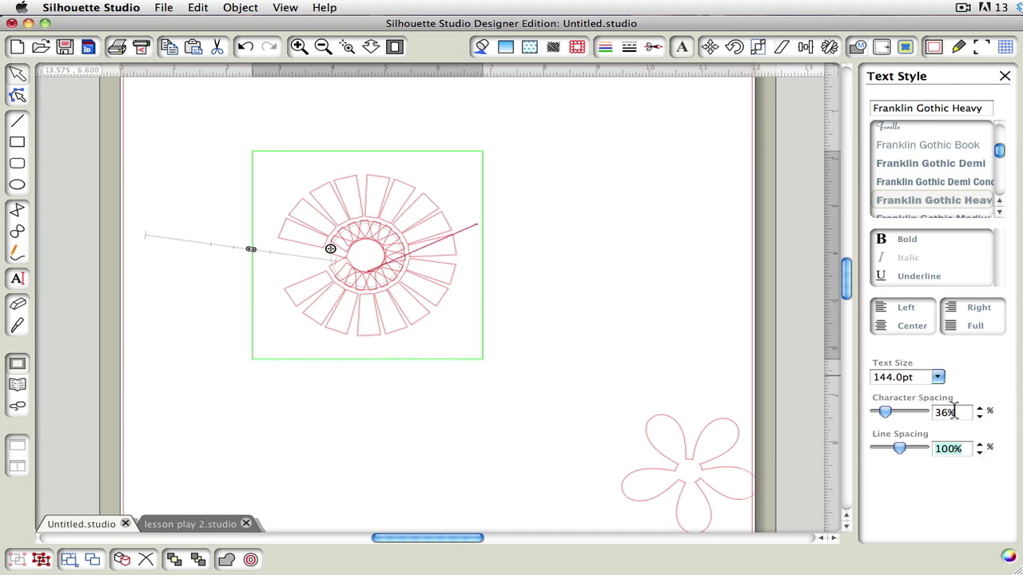
left_click(981, 409)
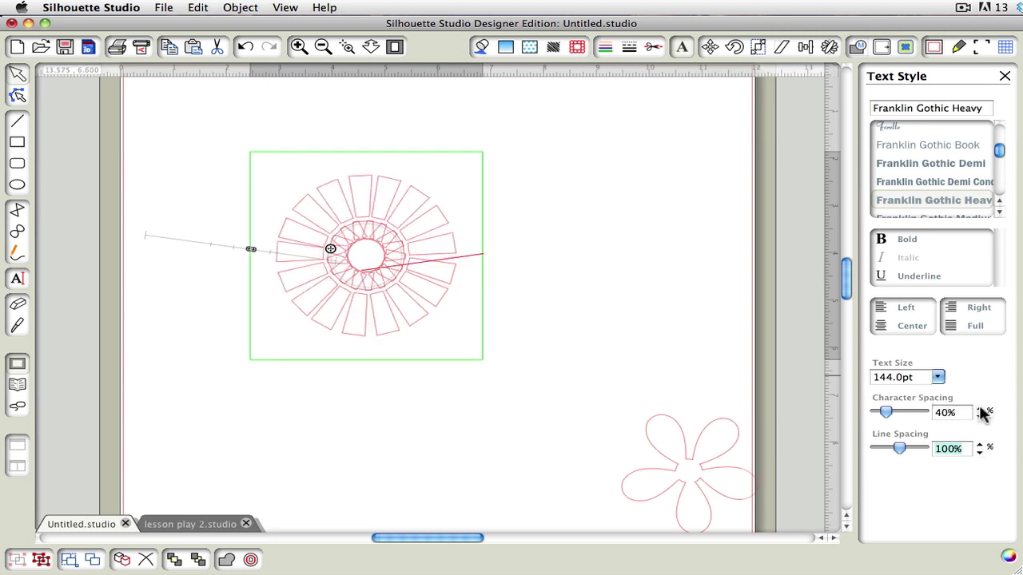
left_click(940, 412)
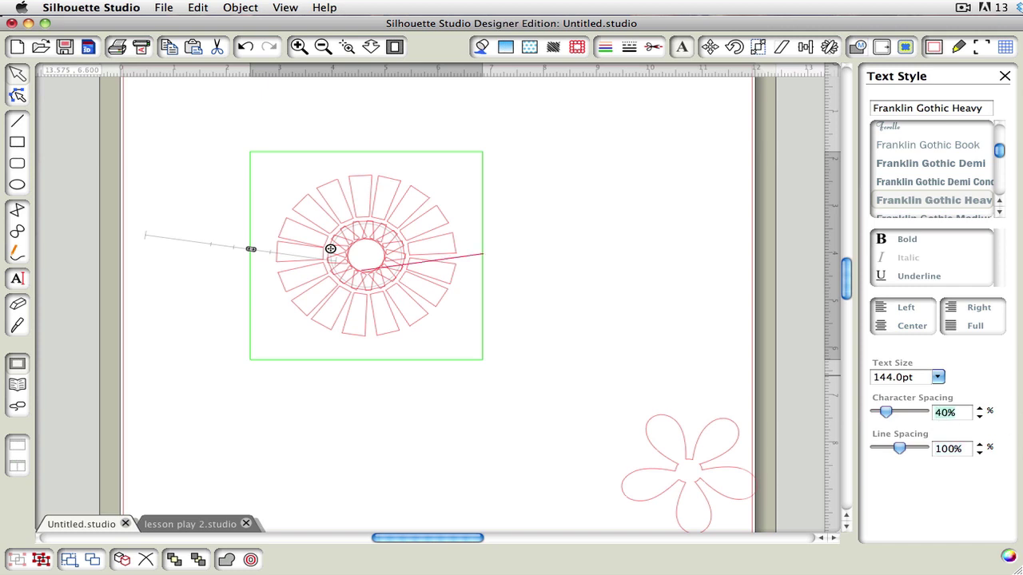
type("39")
key("Tab")
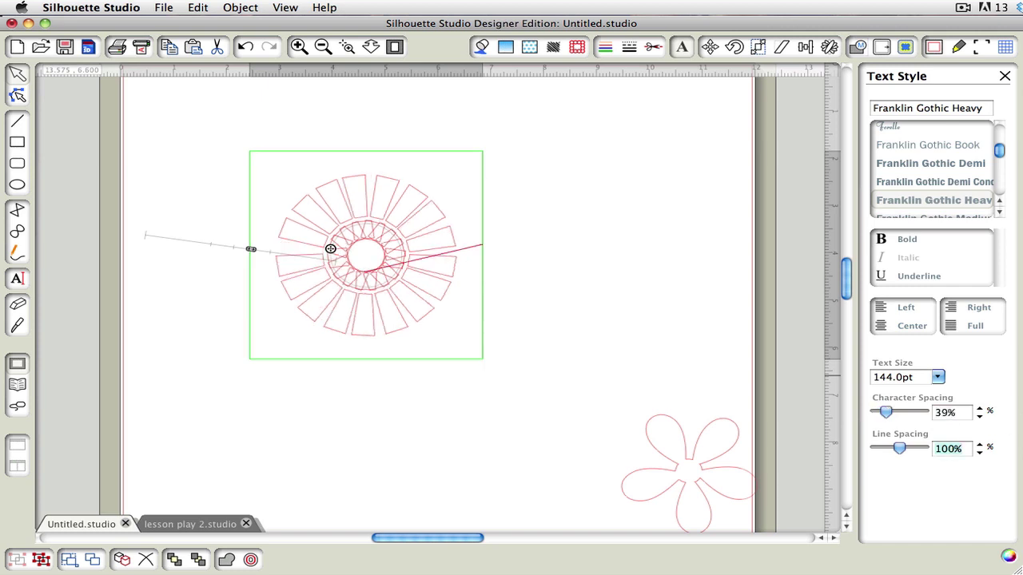
left_click(949, 414)
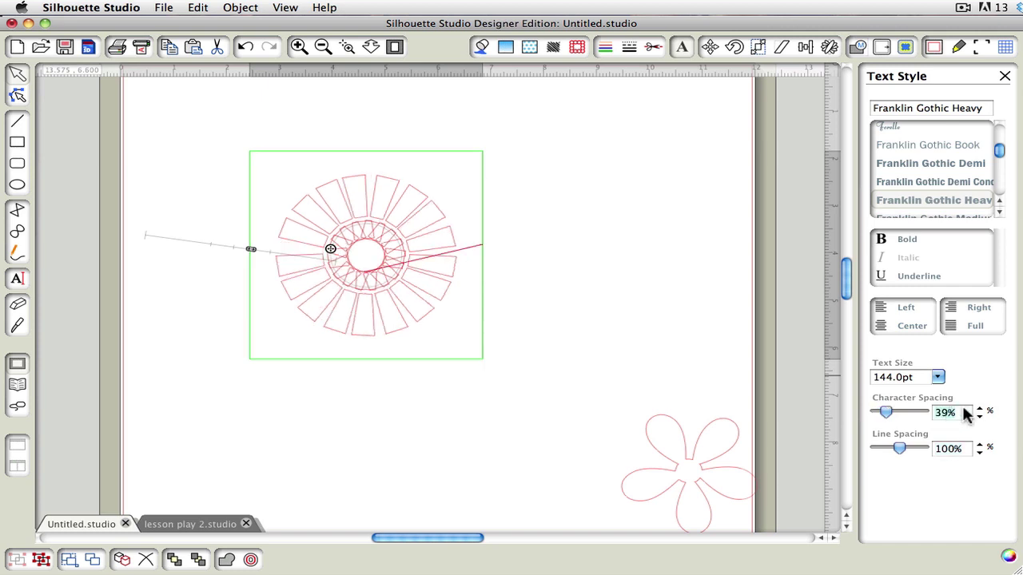
type("39")
key("Tab")
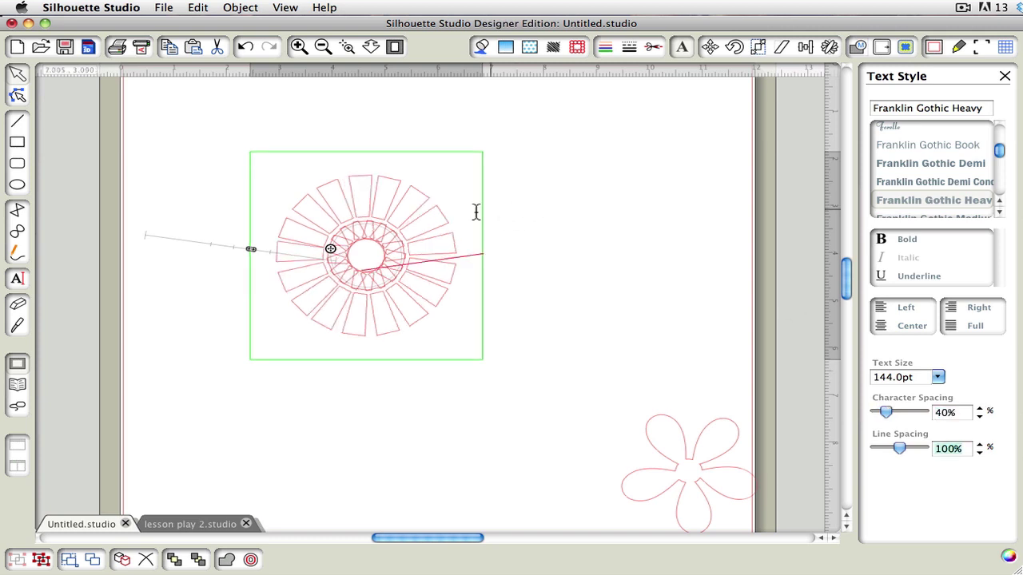
left_click_drag(251, 249, 250, 250)
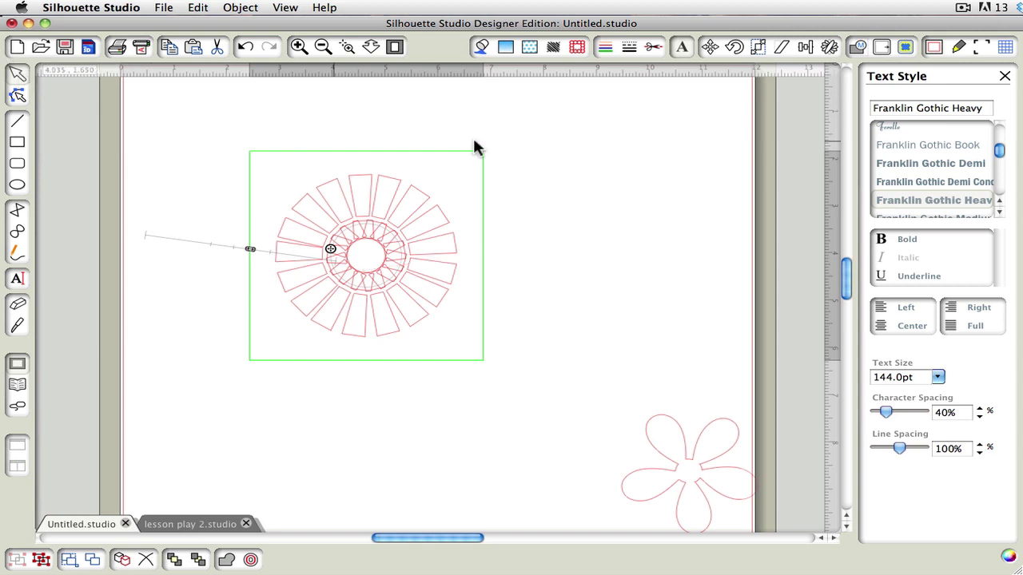
- Draw a roughly 1.8 in circle over the ring's centre and nudge it slightly left into place
left_click(547, 140)
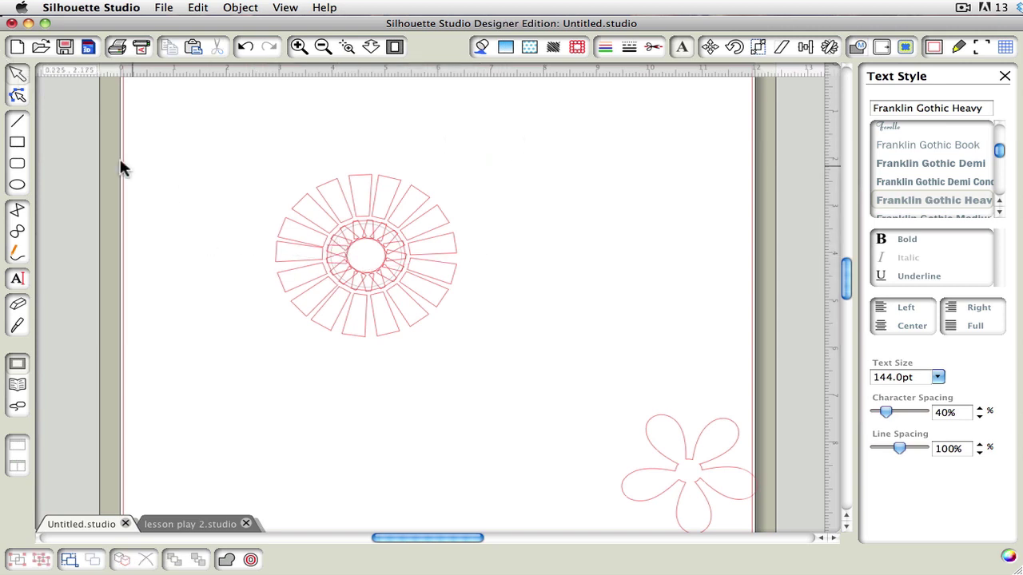
left_click(18, 184)
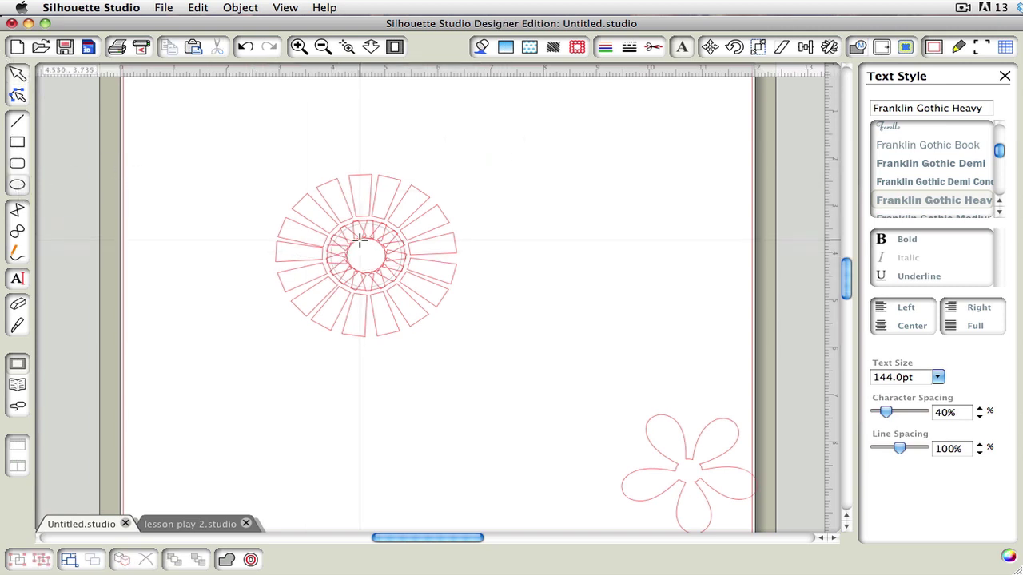
left_click_drag(326, 223, 429, 292)
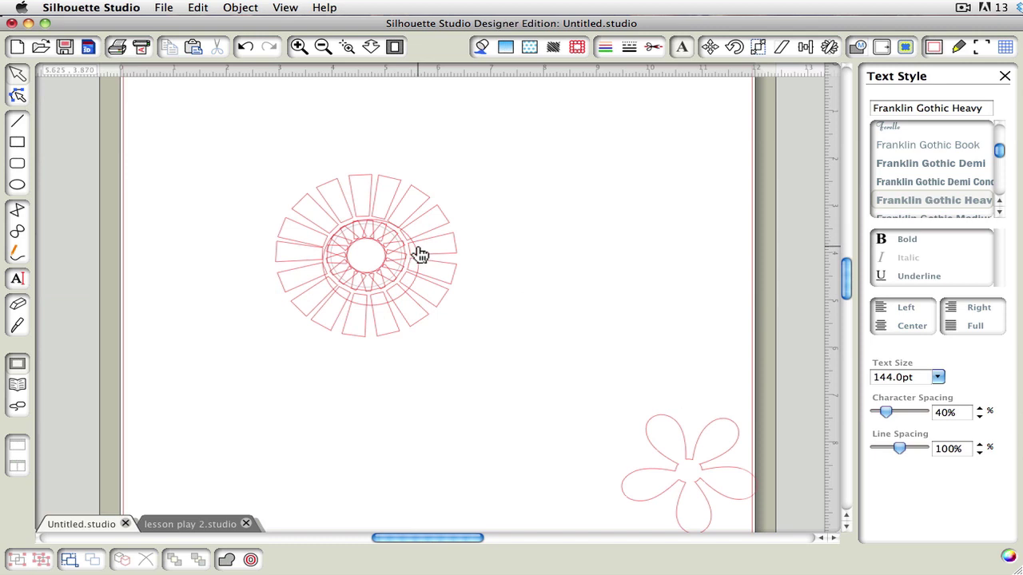
left_click(419, 252)
left_click_drag(416, 246, 414, 246)
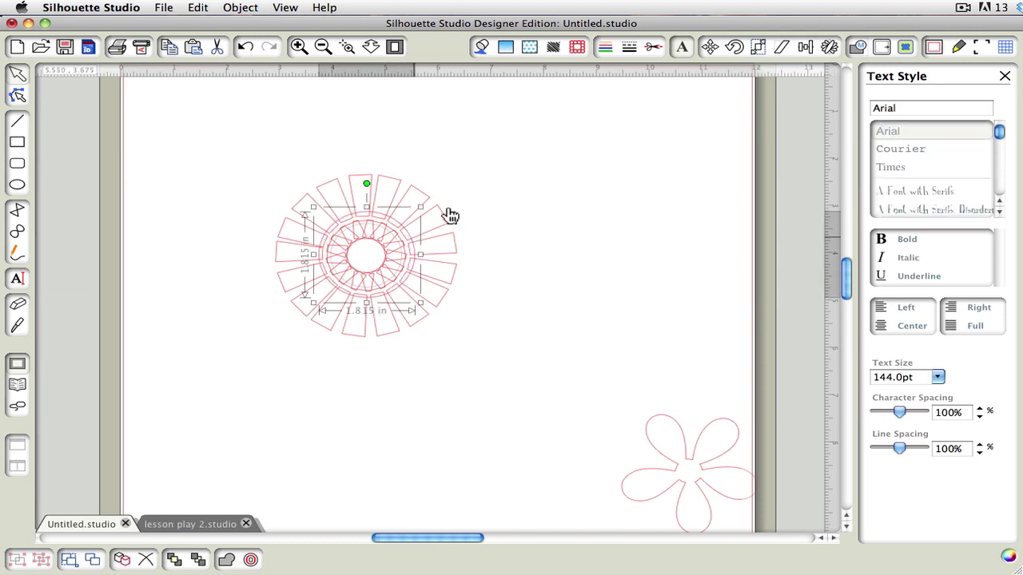
- Center-align the circle and text ring, weld them into one shape, then deselect
left_click(395, 269)
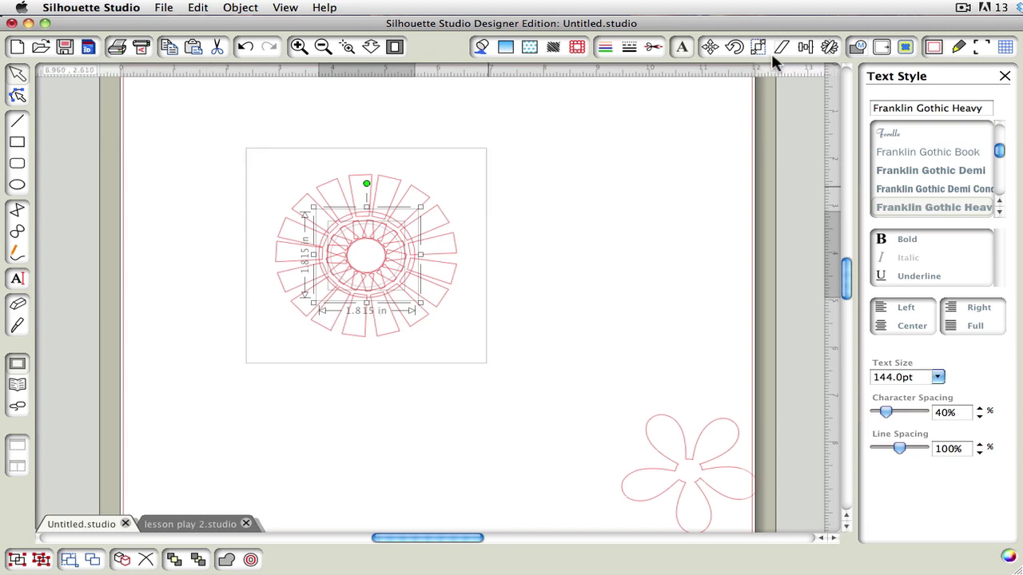
left_click(807, 46)
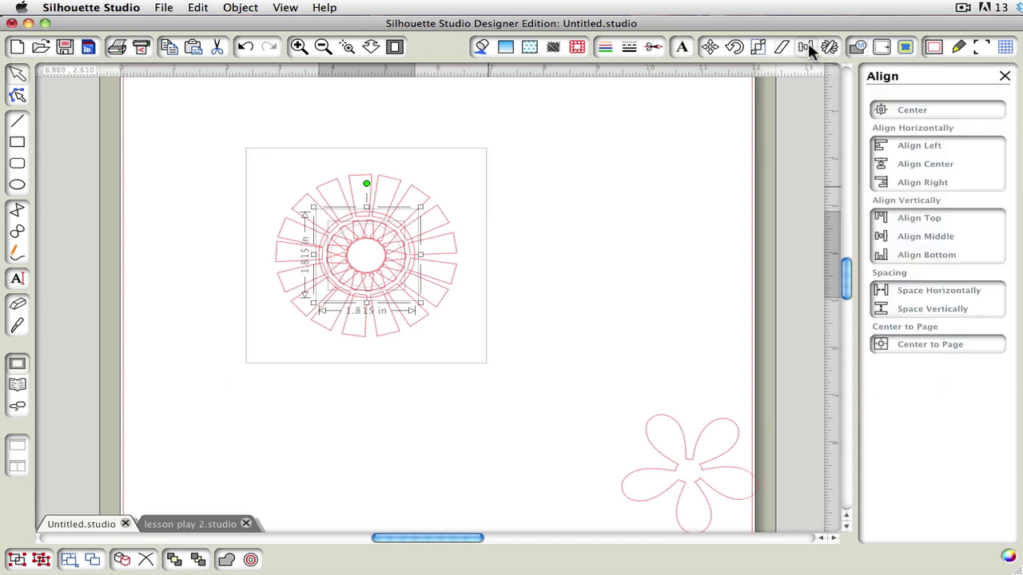
left_click(917, 110)
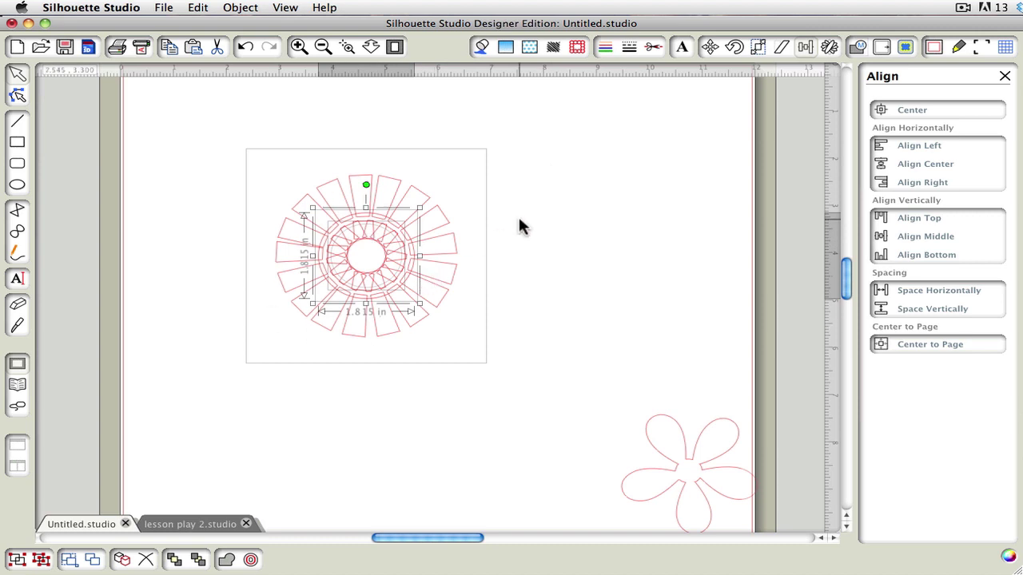
right_click(402, 221)
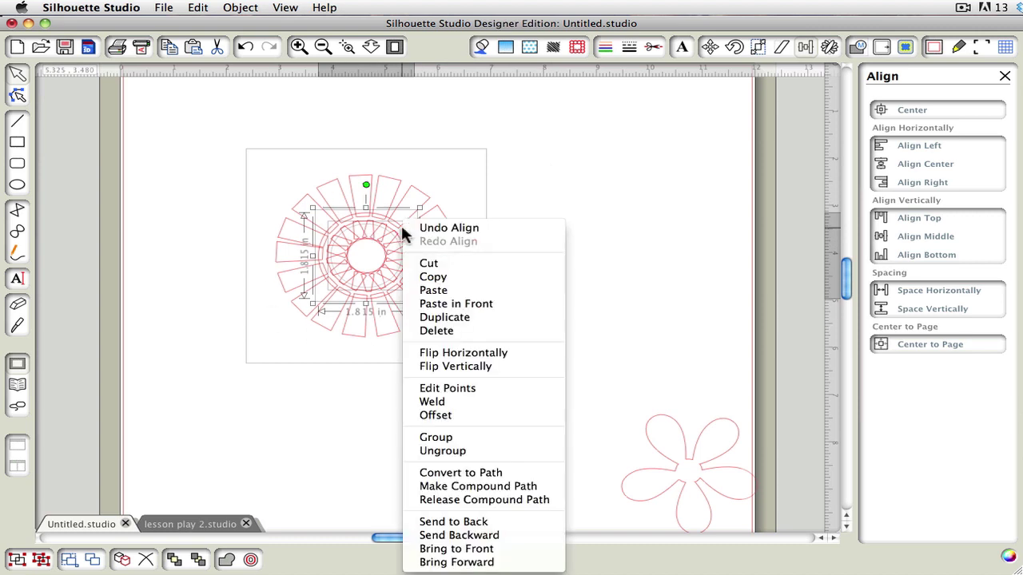
left_click(487, 402)
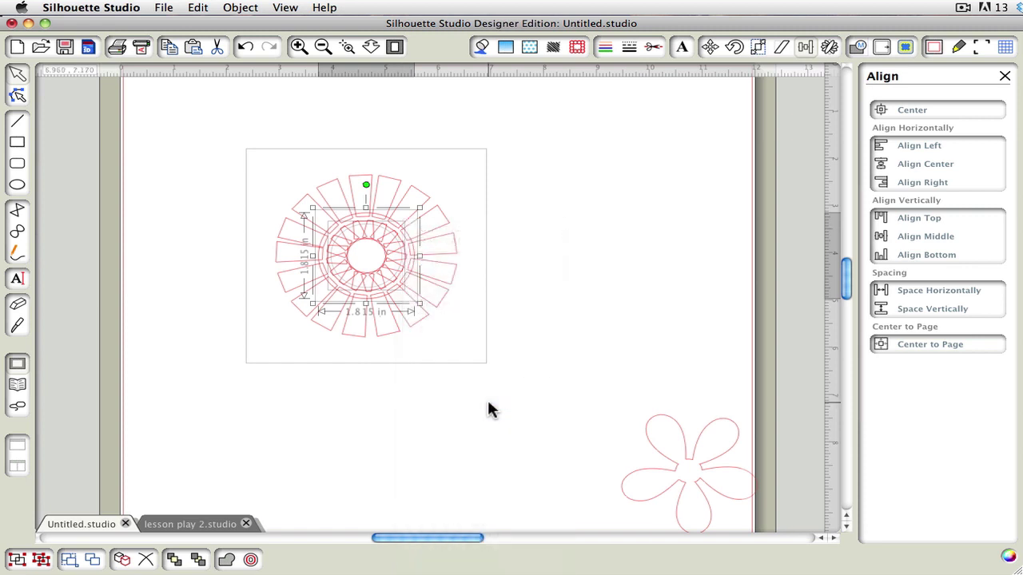
left_click(555, 392)
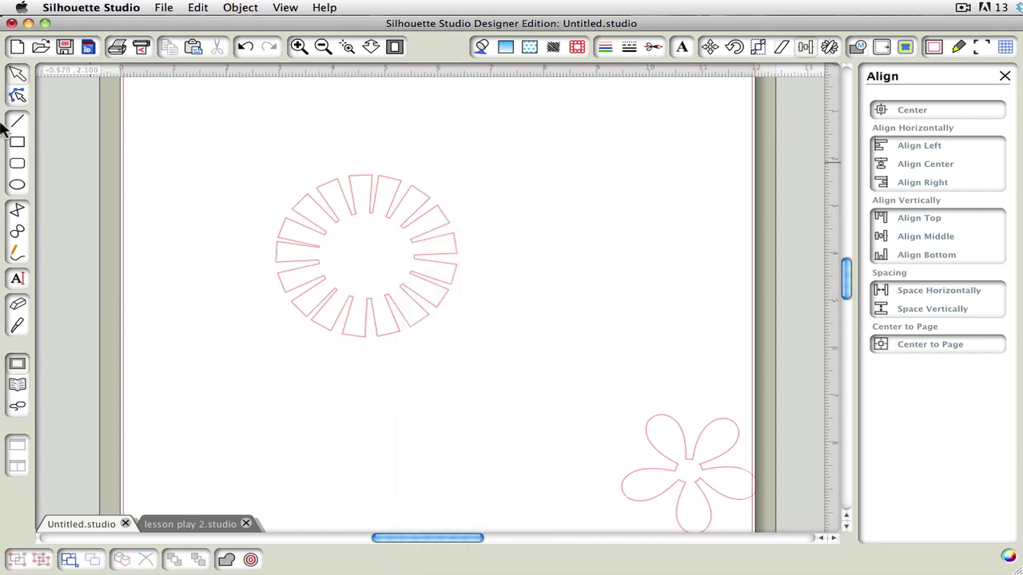
- Draw a circle in the middle of the sun with the Ellipse tool
left_click(16, 184)
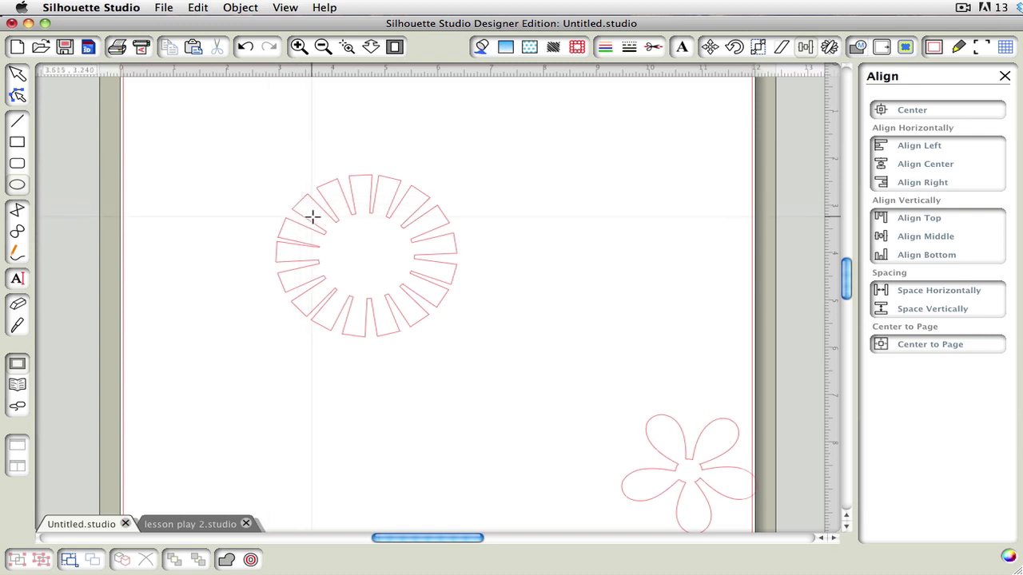
left_click_drag(314, 218, 420, 310)
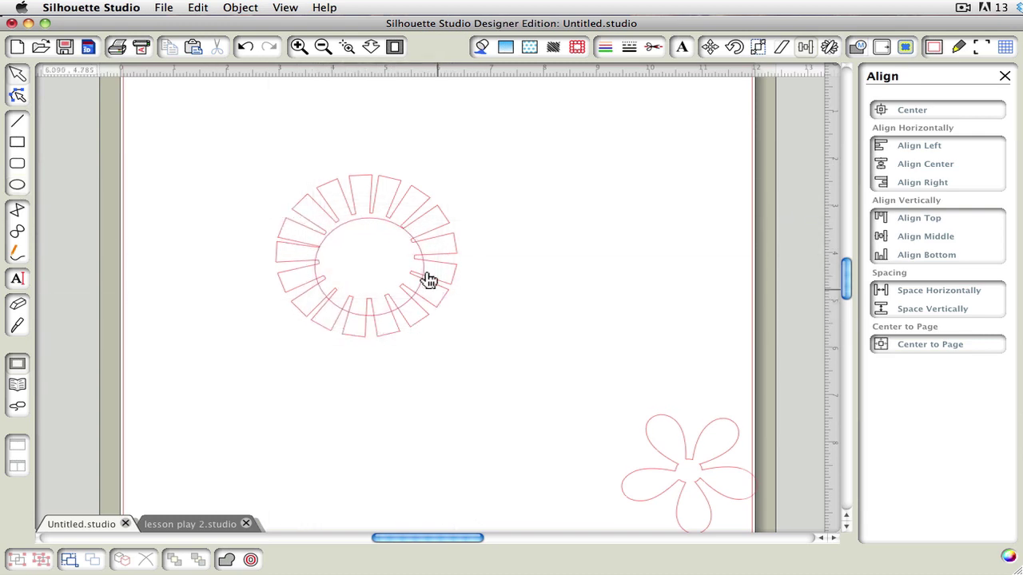
left_click(388, 219)
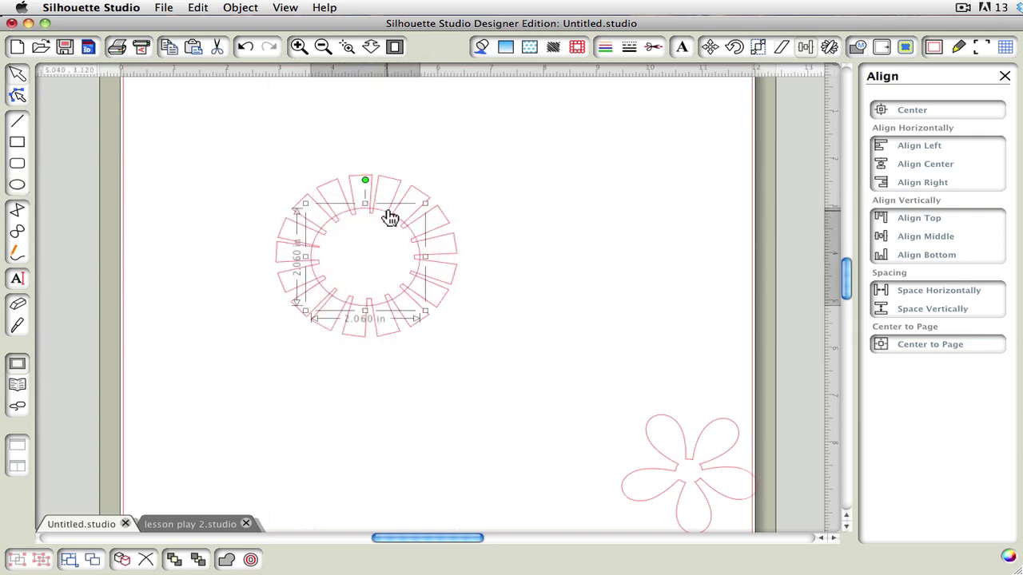
- Fill the outer ring of rays with light orange
left_click(394, 186)
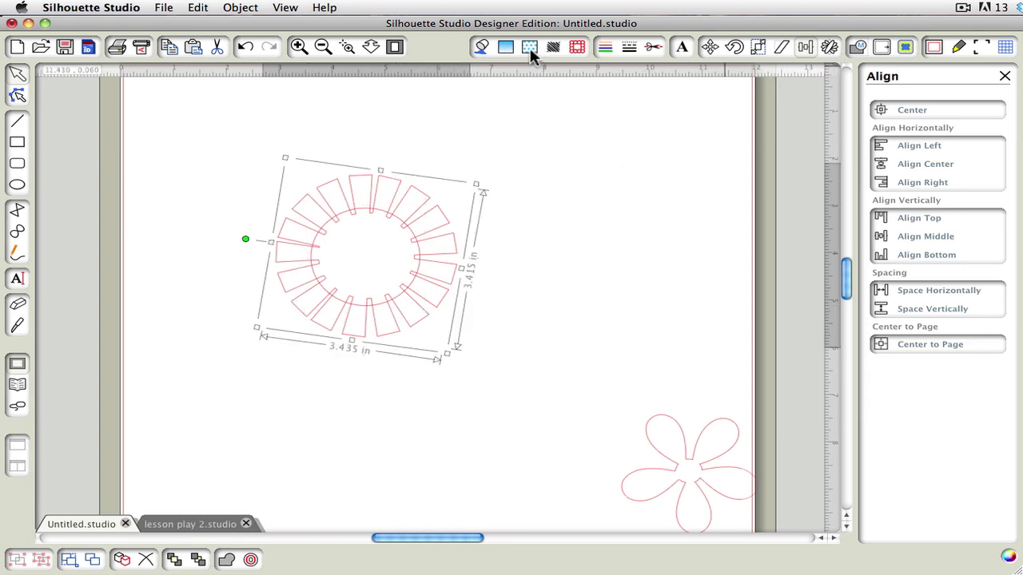
left_click(481, 48)
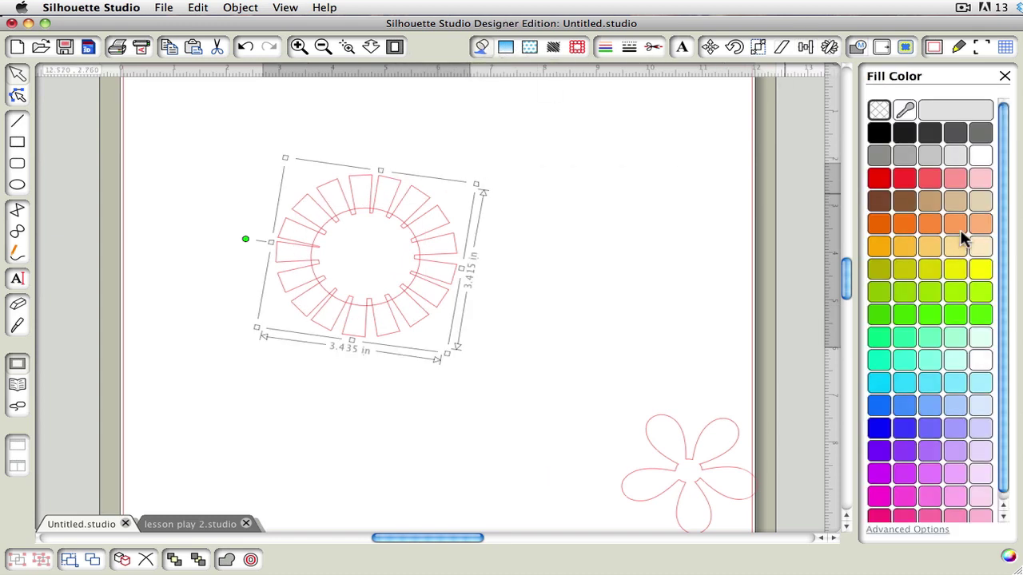
left_click(936, 250)
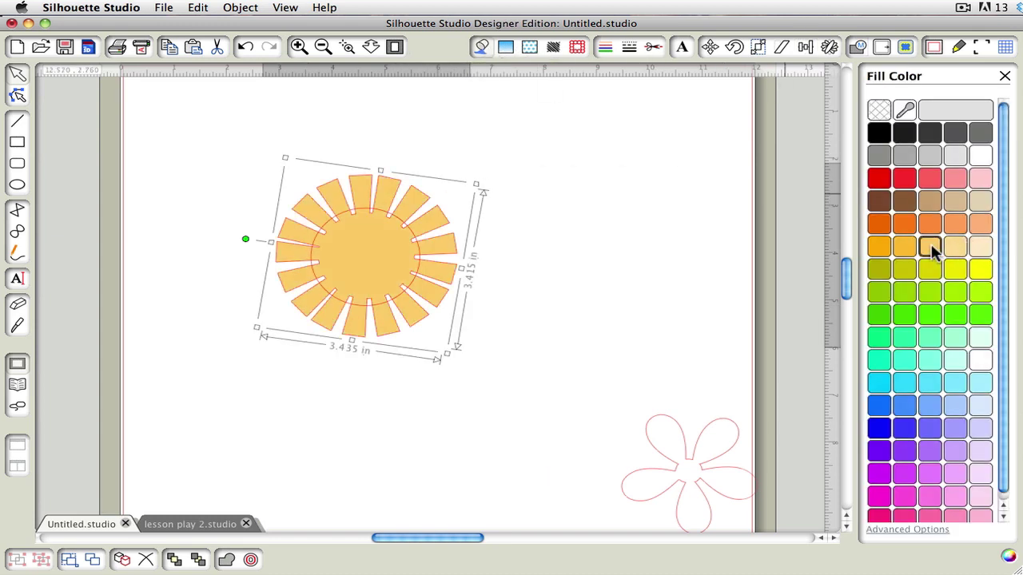
left_click(608, 221)
- Fill the sun's centre circle with pale yellow
left_click(359, 215)
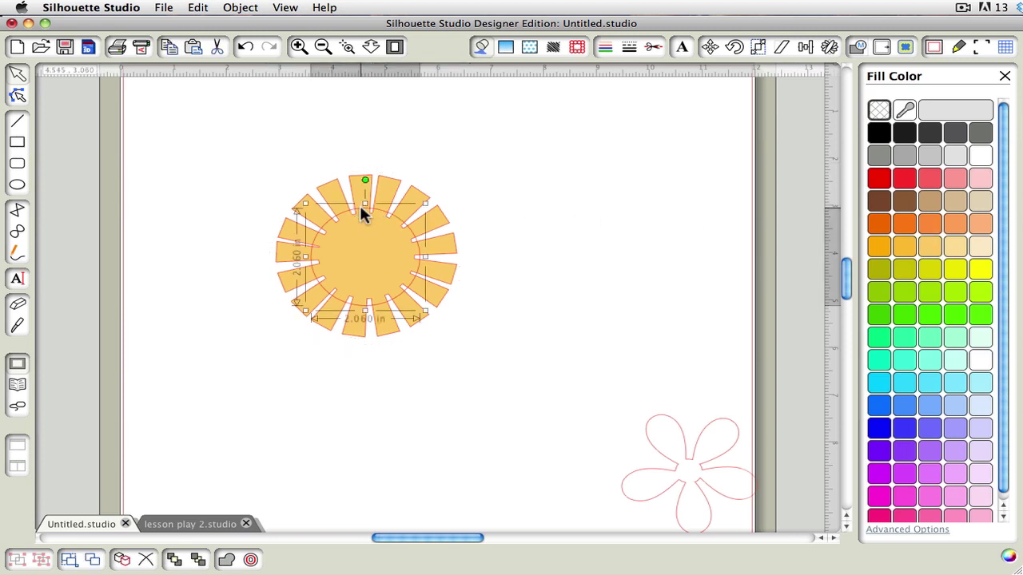
left_click(955, 248)
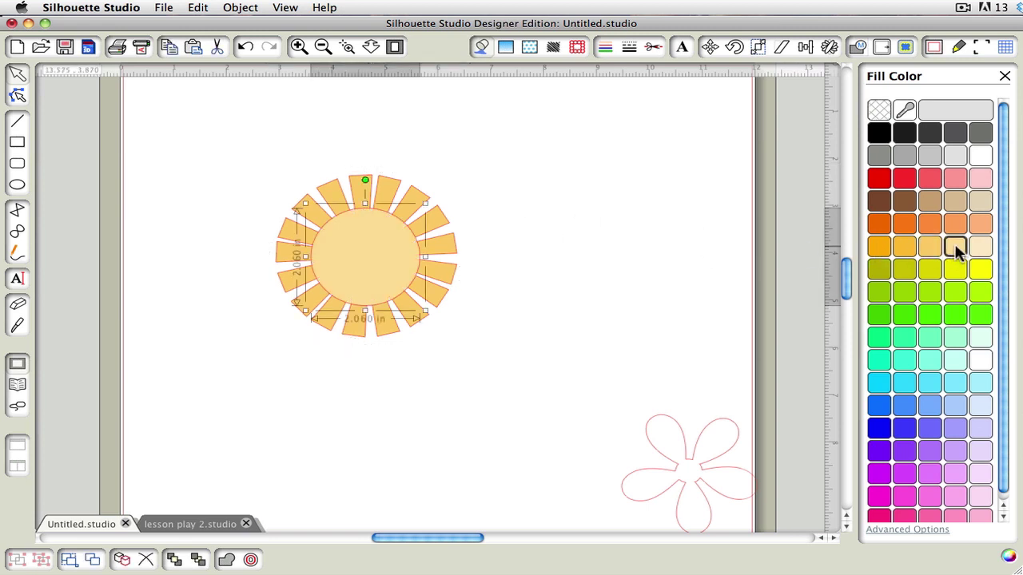
left_click(583, 214)
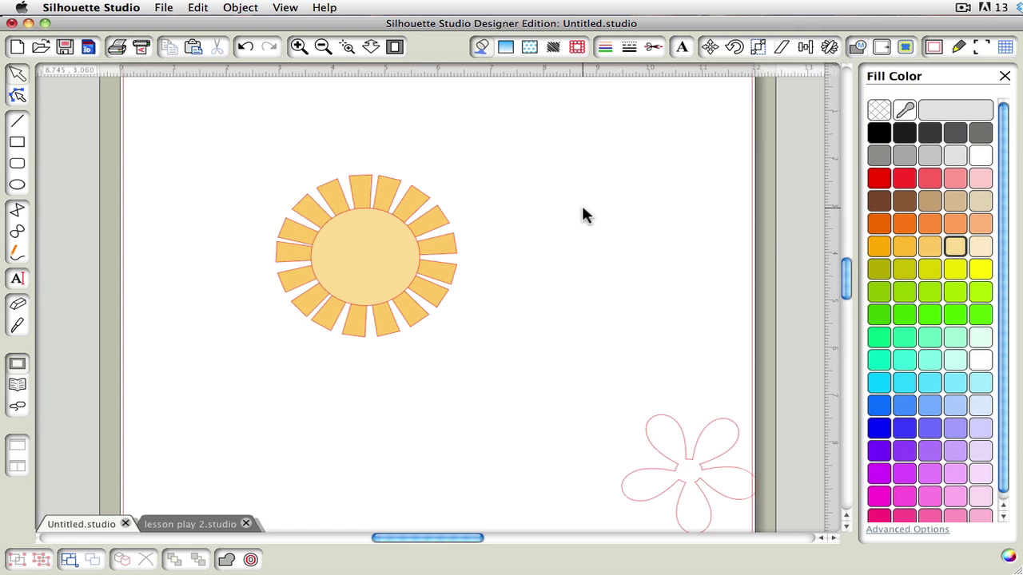